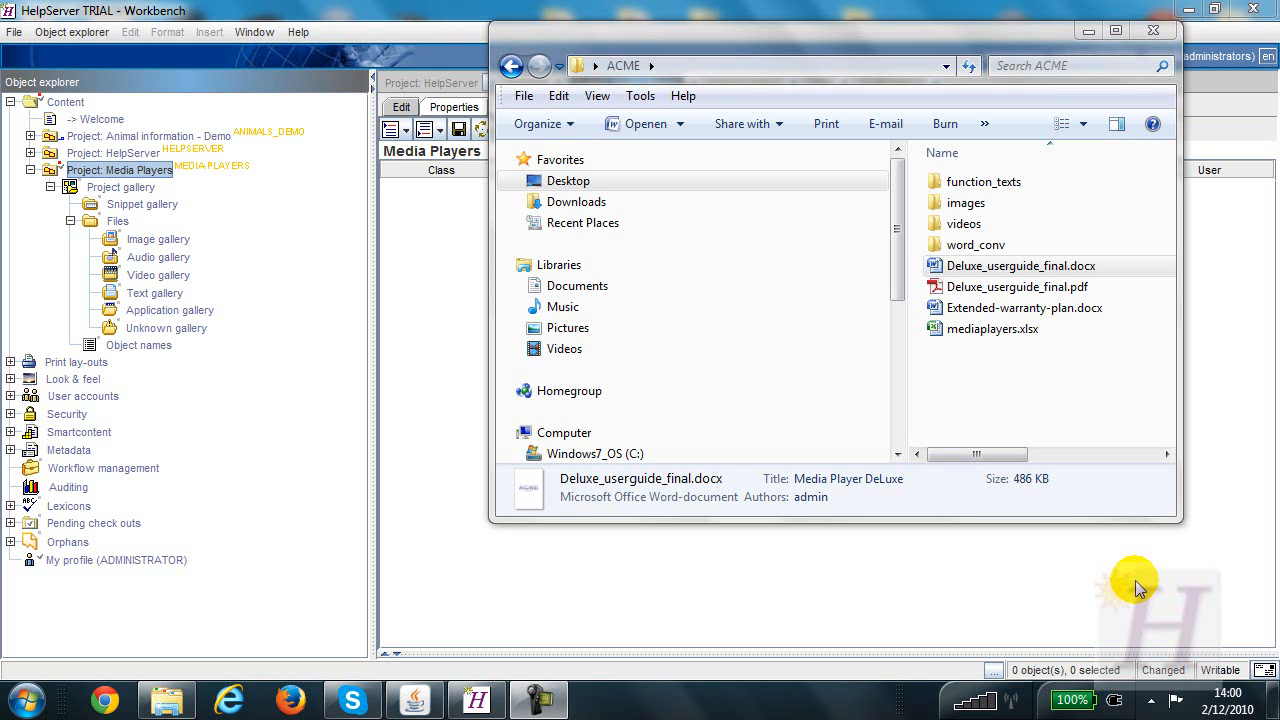
Open Deluxe_userguide_final.docx from the ACME folder and inspect the paragraph styles of the Introduction heading and the picture below it
{"action": "double_click", "coordinate": [1035, 275]}
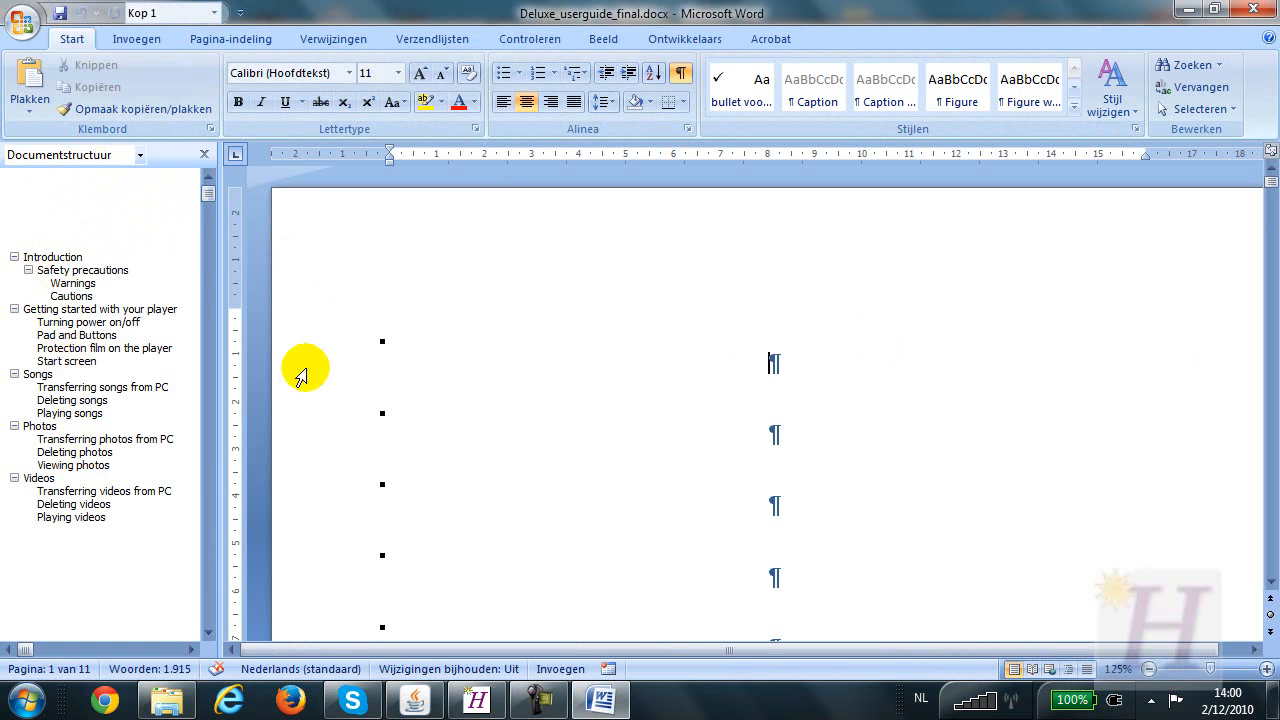
{"action": "left_click", "coordinate": [1272, 184]}
{"action": "left_click_drag", "start_coordinate": [1273, 188], "coordinate": [1257, 257]}
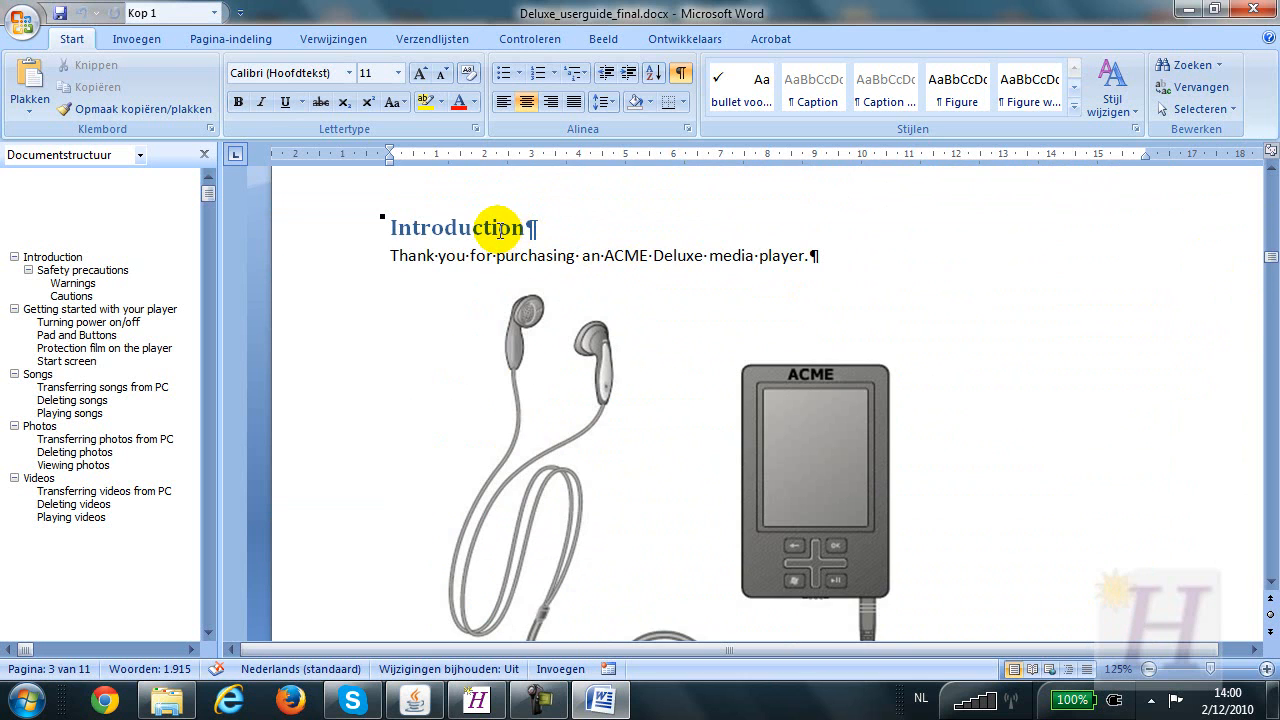
{"action": "left_click", "coordinate": [440, 235]}
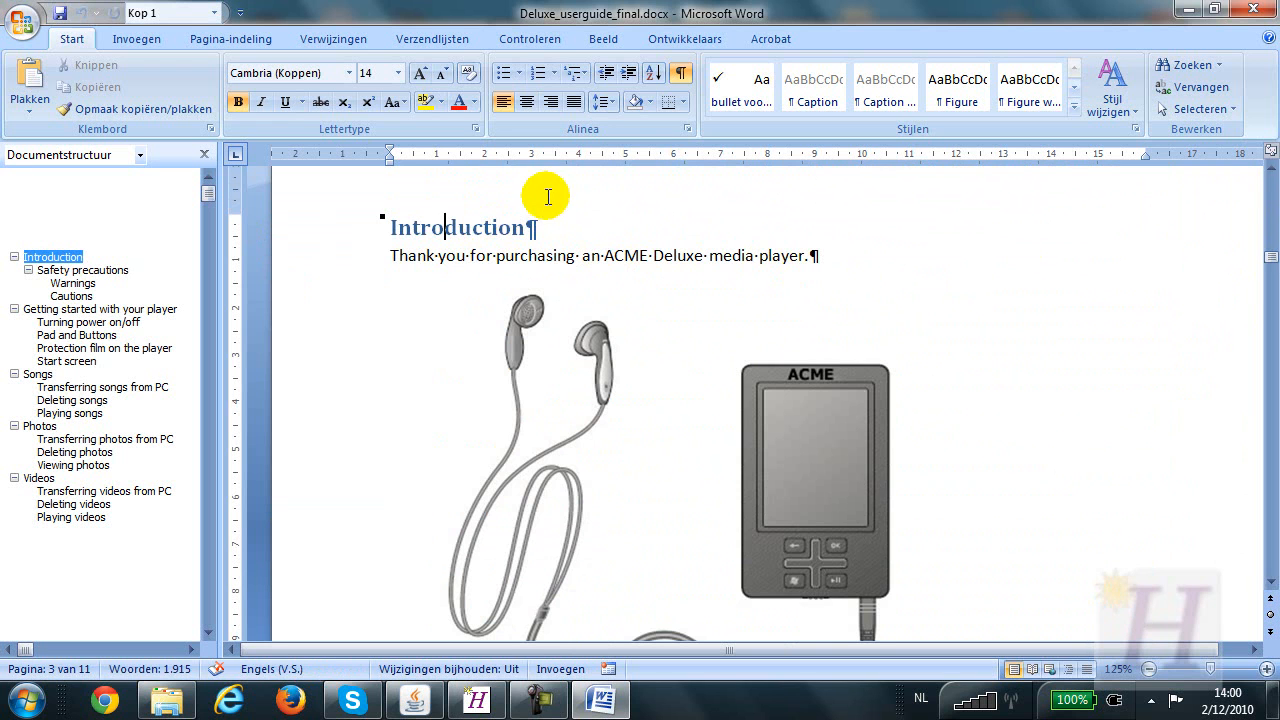
{"action": "left_click", "coordinate": [1136, 130]}
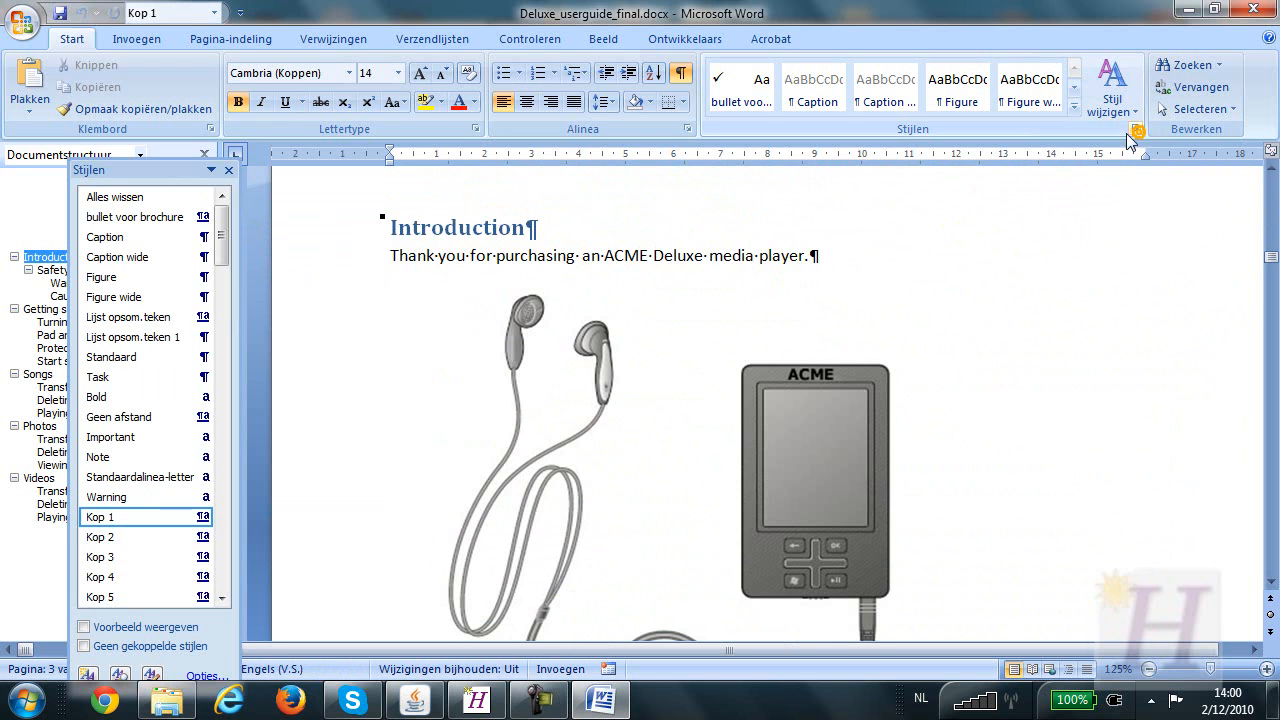
{"action": "left_click", "coordinate": [840, 300]}
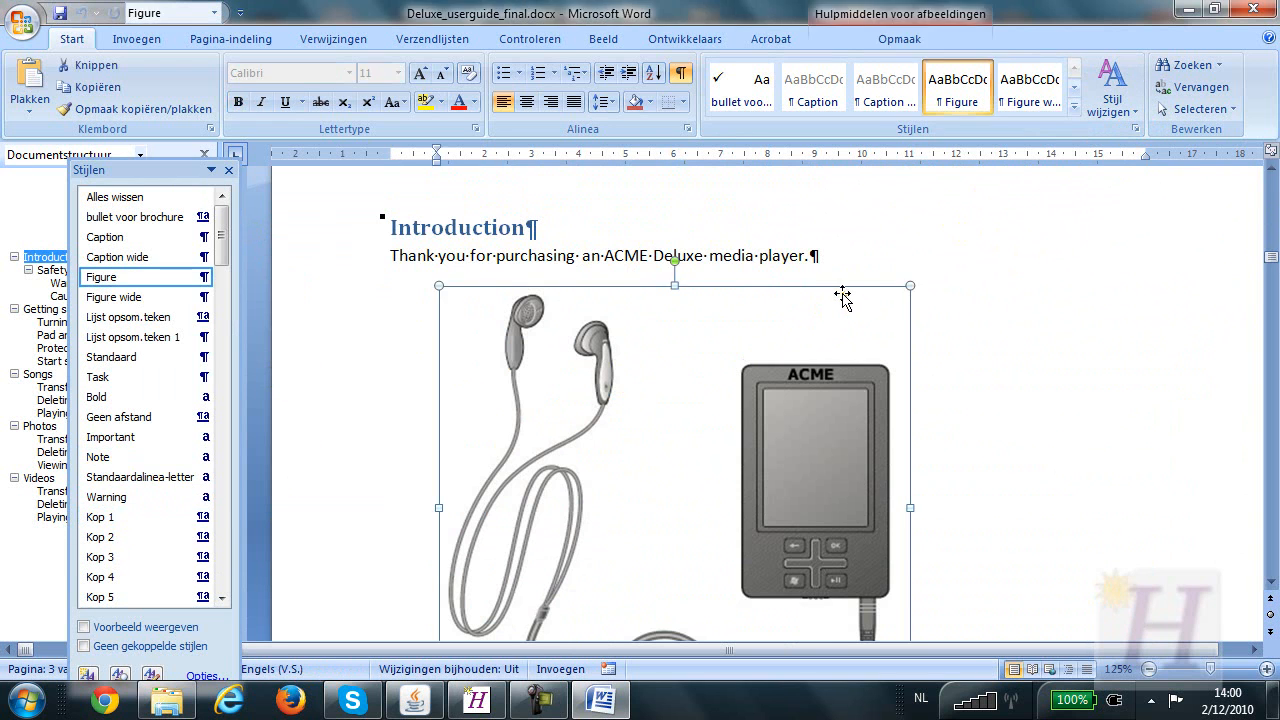
{"action": "left_click", "coordinate": [228, 170]}
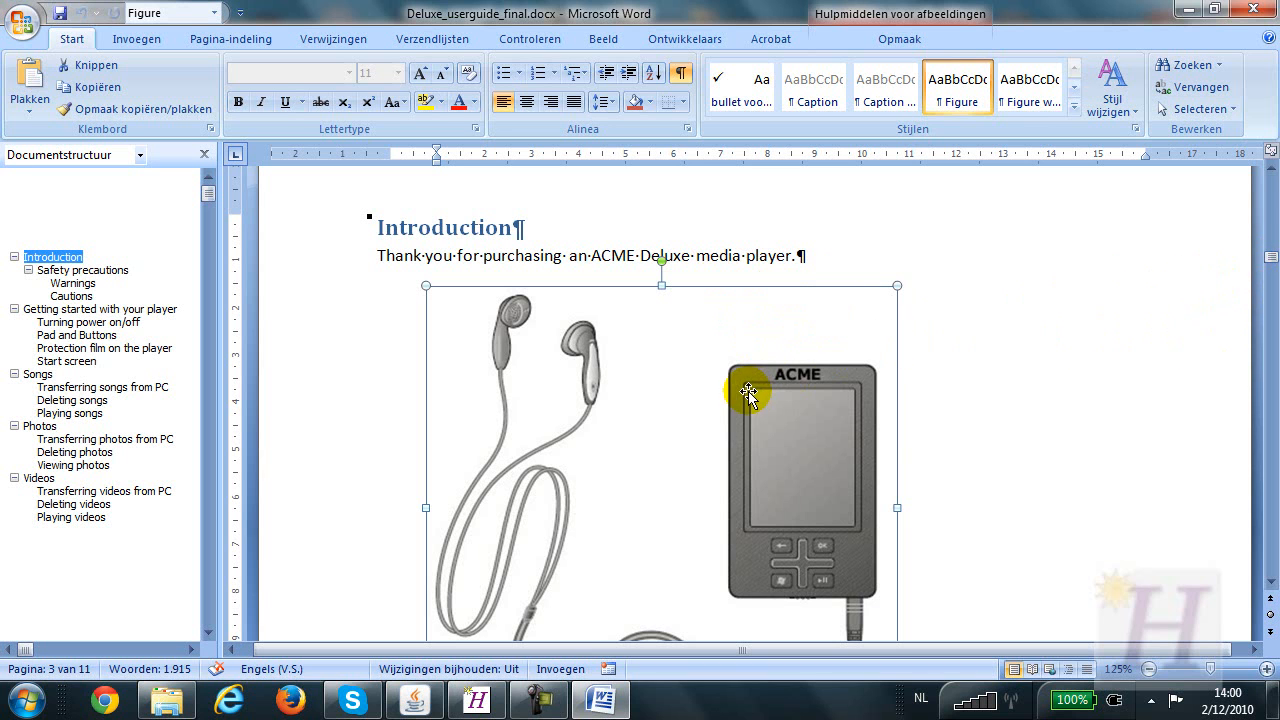
Examine the user guide's hyperlinks, lists, Quick Start section and numbered device drawing, and close the document
{"action": "left_click_drag", "start_coordinate": [1271, 259], "coordinate": [1273, 276]}
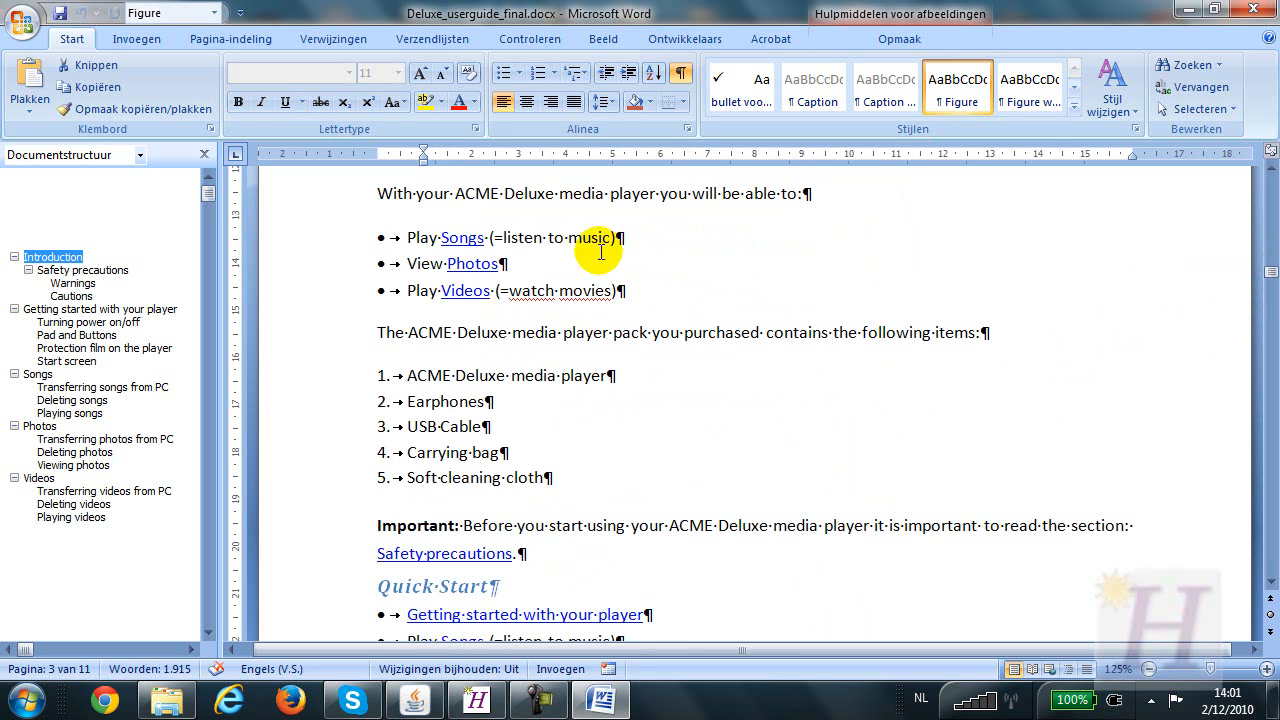
{"action": "left_click", "coordinate": [469, 237]}
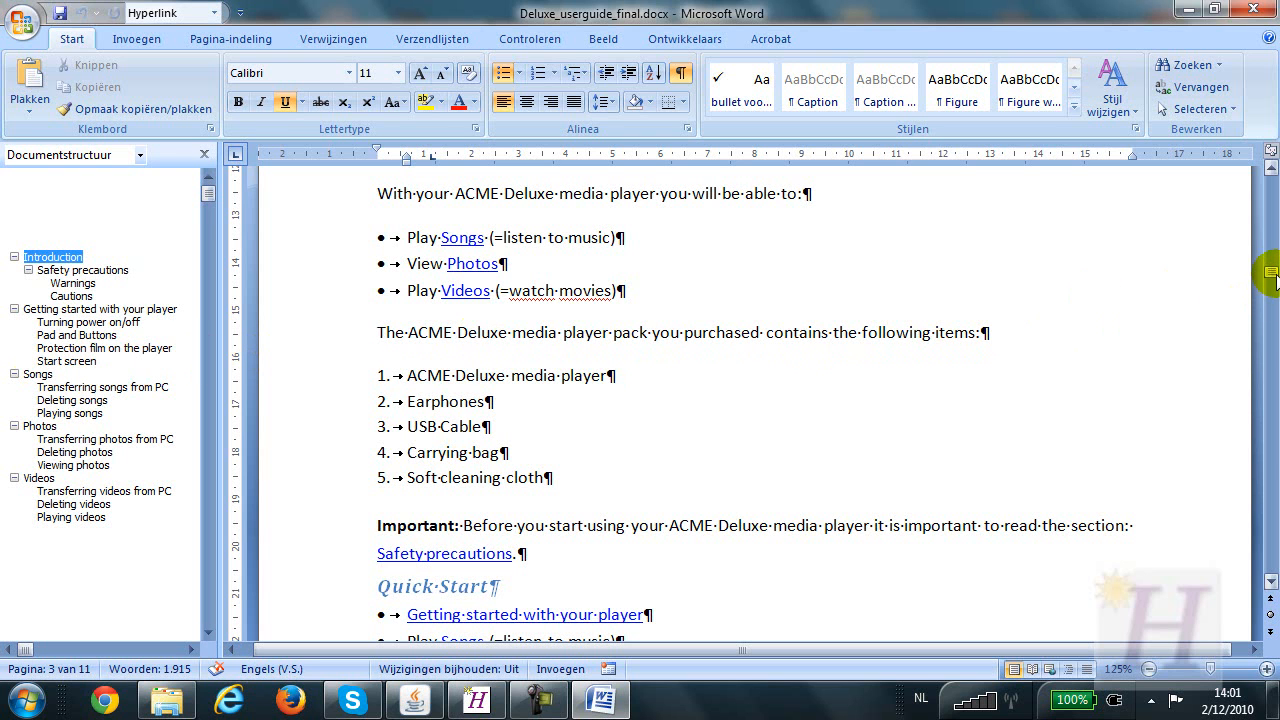
{"action": "left_click_drag", "start_coordinate": [1273, 278], "coordinate": [1273, 281]}
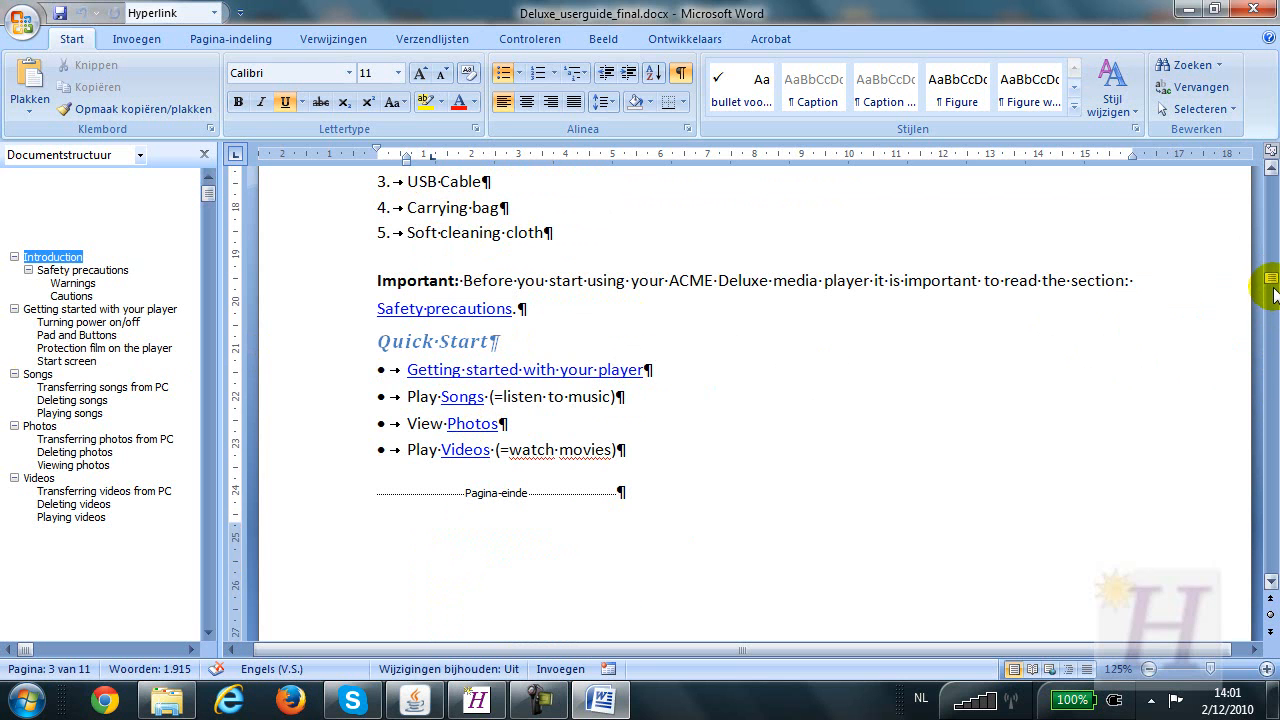
{"action": "left_click_drag", "start_coordinate": [1270, 287], "coordinate": [1272, 333]}
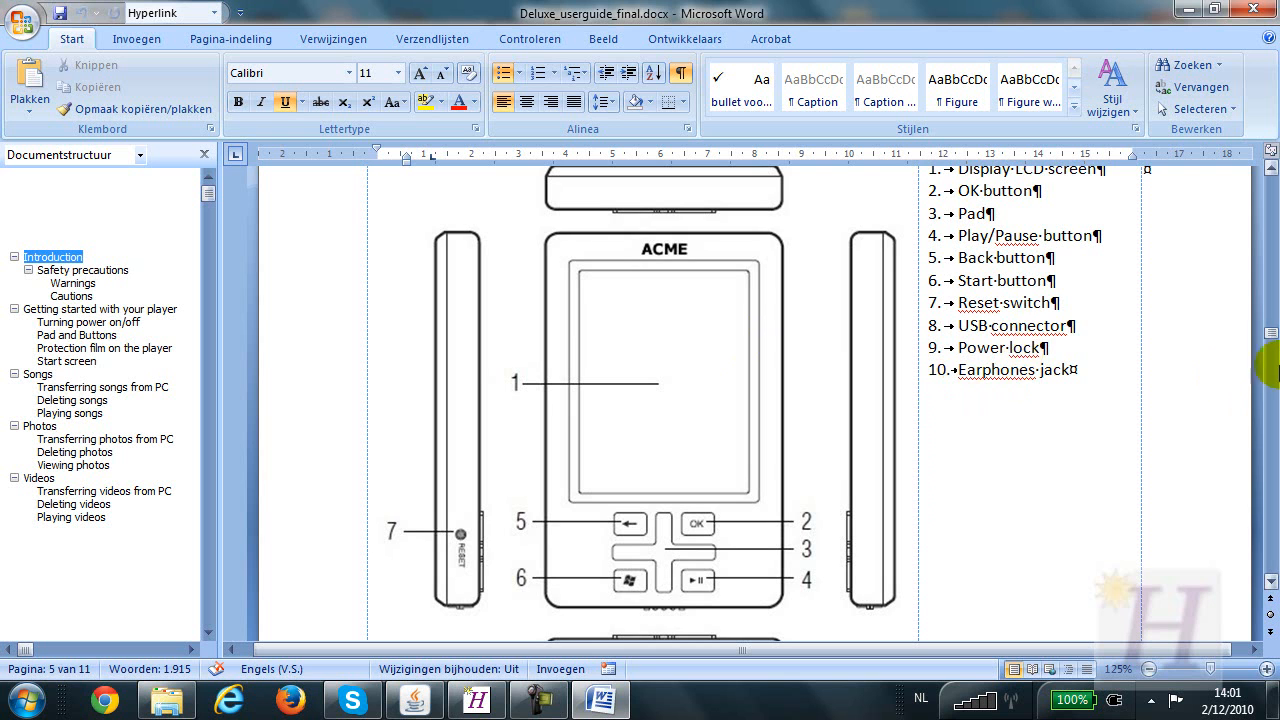
{"action": "left_click_drag", "start_coordinate": [1272, 333], "coordinate": [1268, 163]}
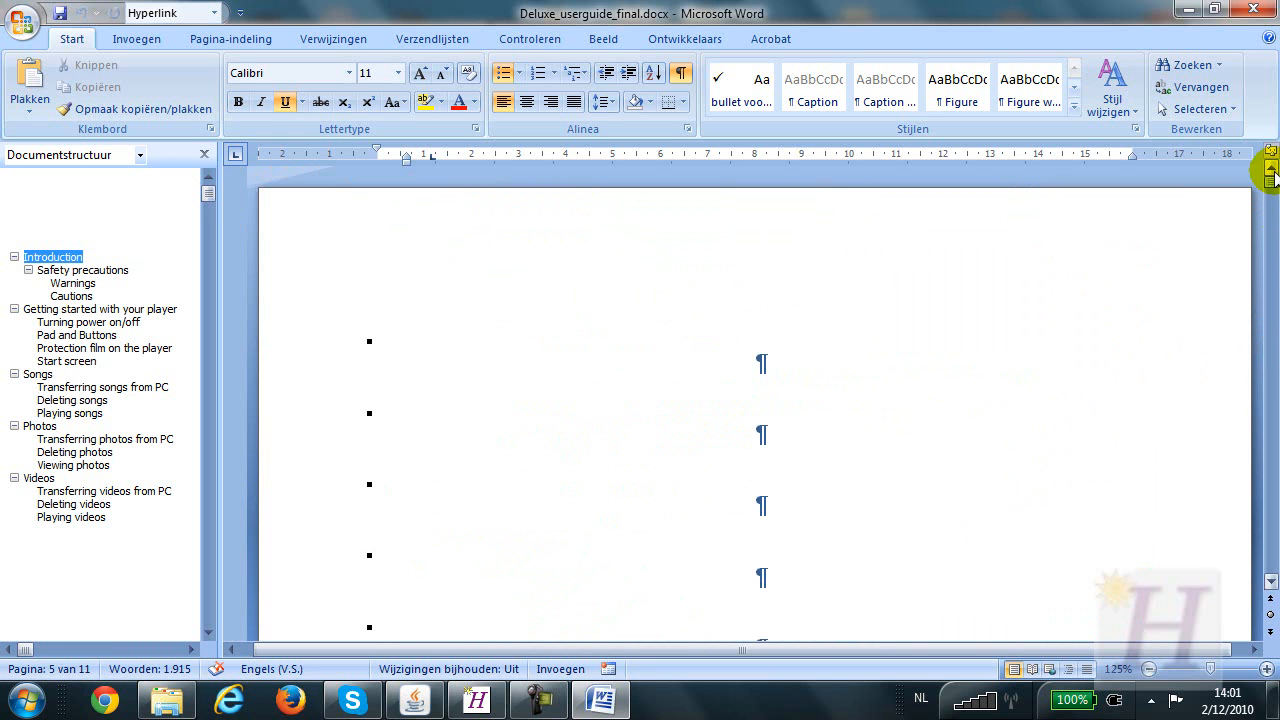
{"action": "left_click", "coordinate": [1253, 10]}
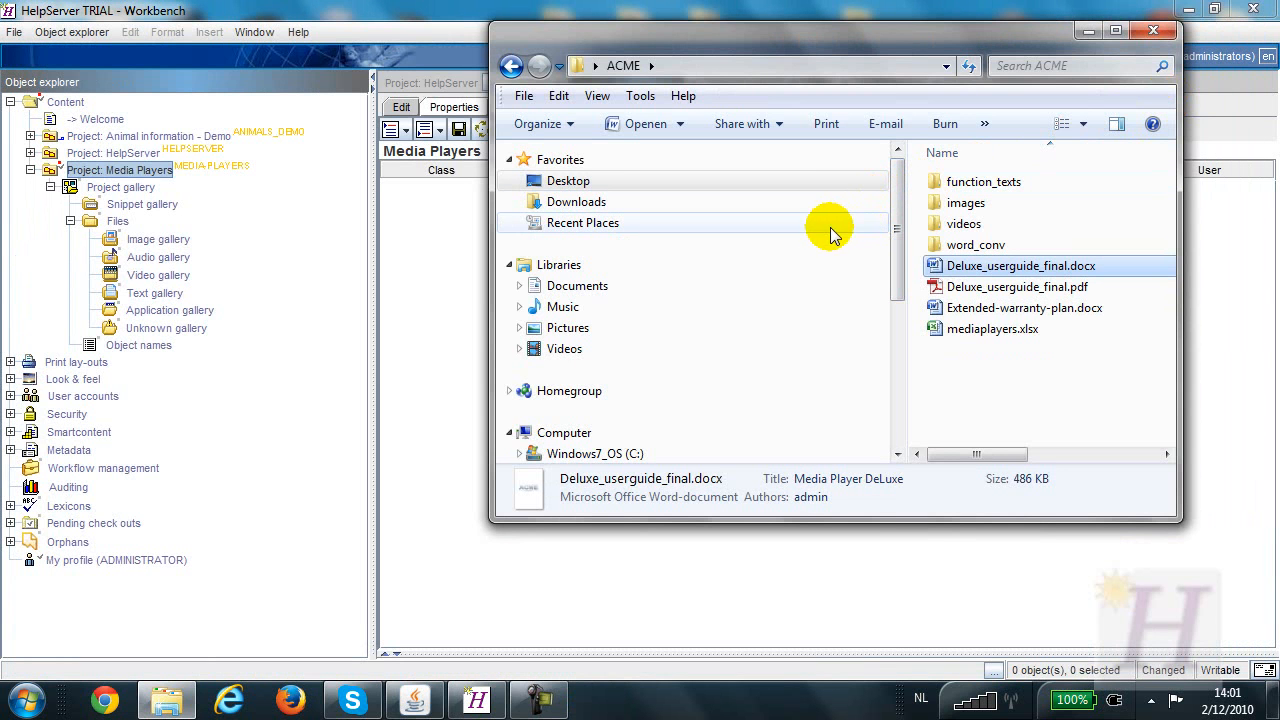
{"action": "left_click", "coordinate": [160, 172]}
{"action": "right_click", "coordinate": [162, 172]}
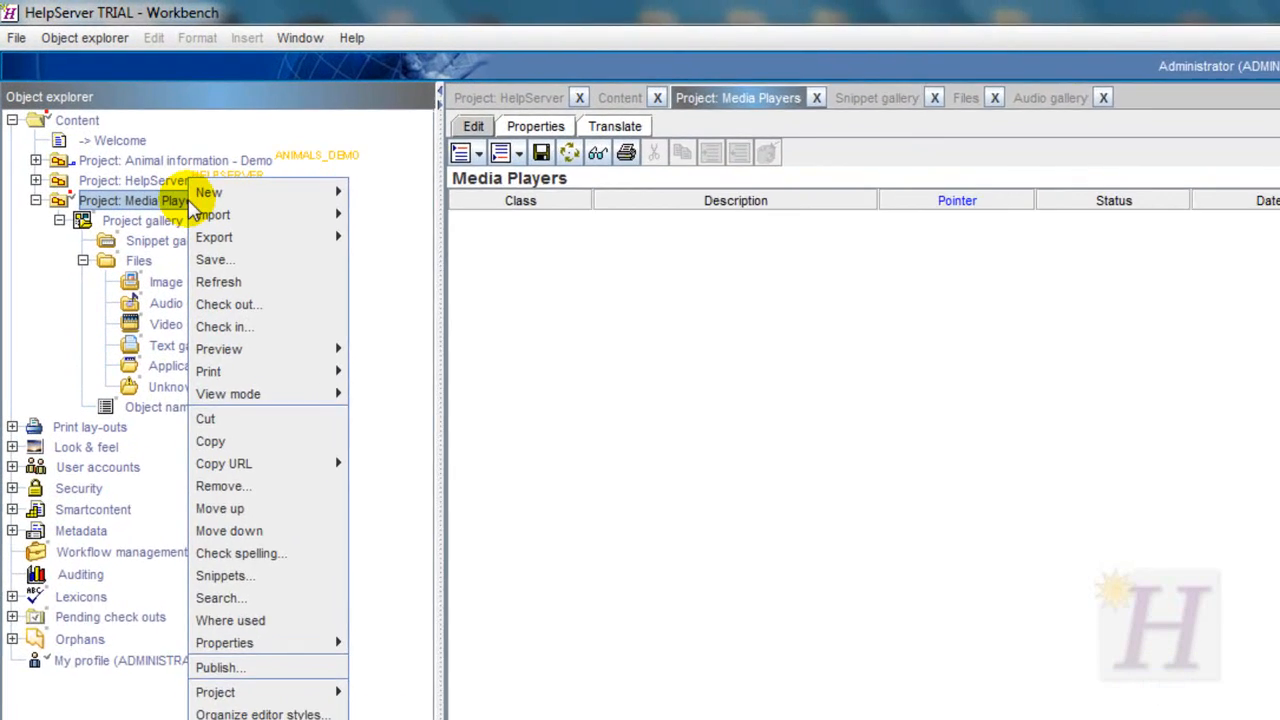
{"action": "mouse_move", "coordinate": [169, 172]}
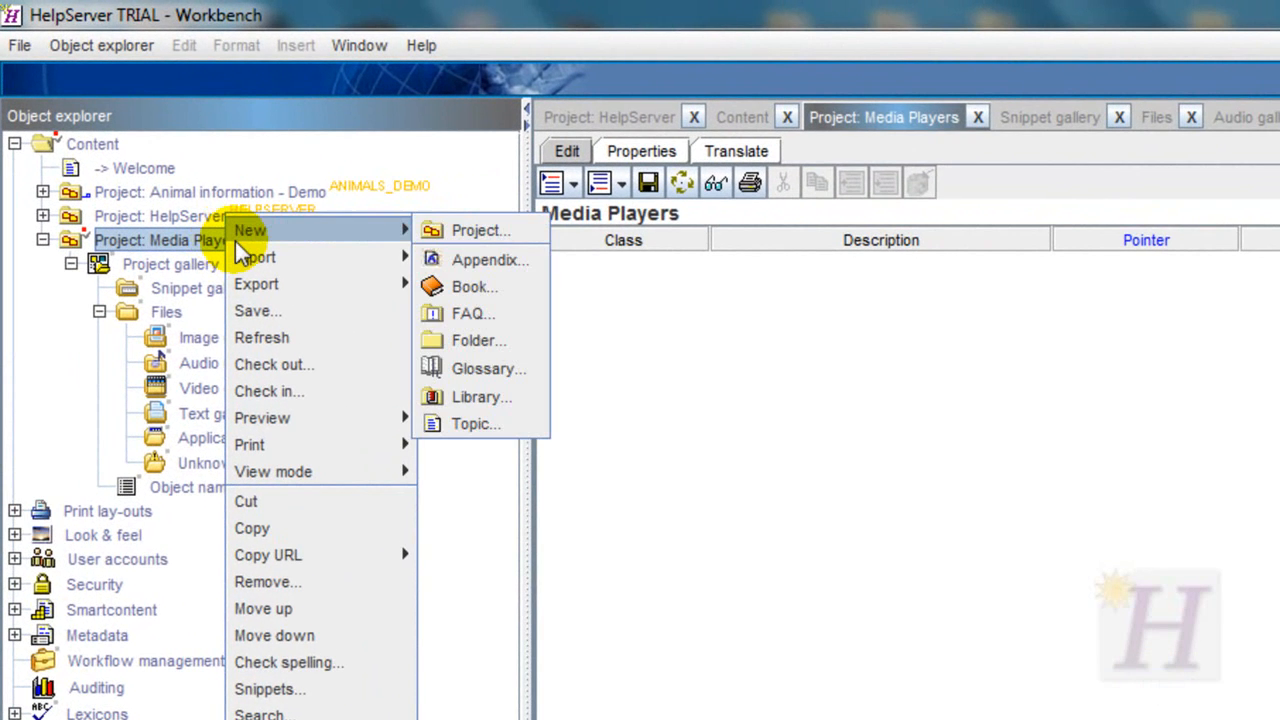
{"action": "mouse_move", "coordinate": [268, 263]}
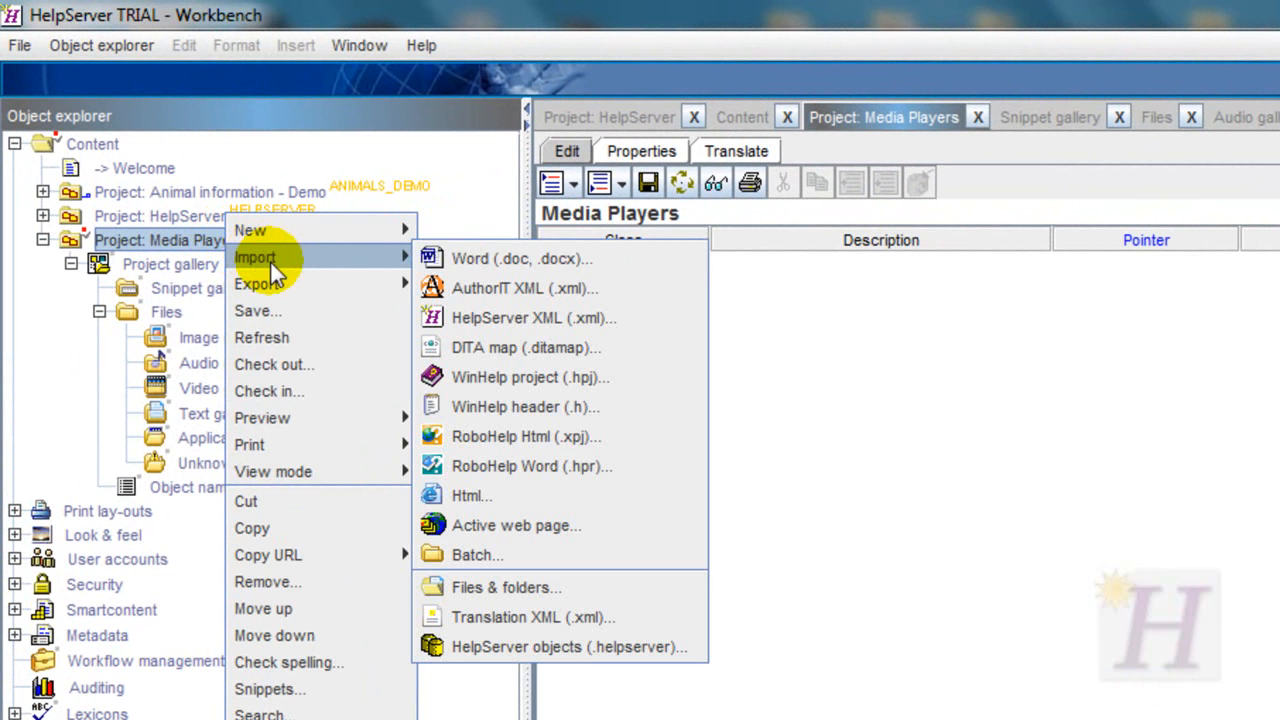
{"action": "left_click", "coordinate": [535, 261]}
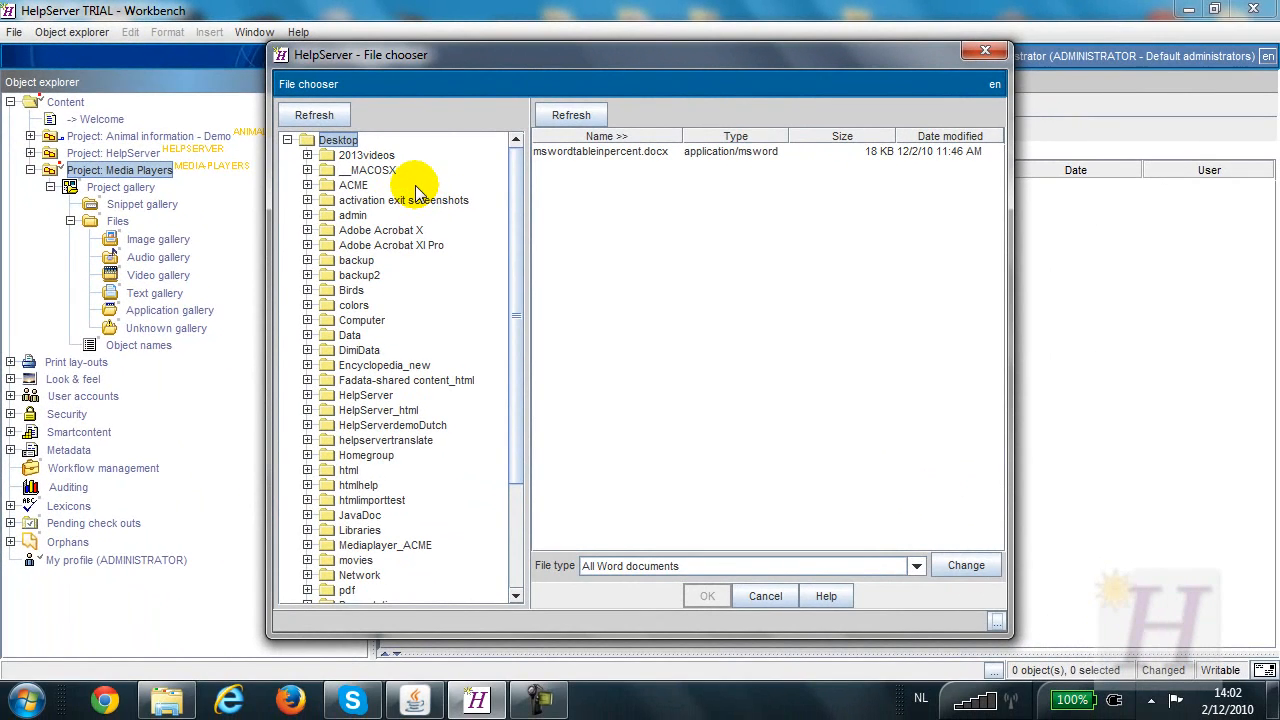
{"action": "left_click", "coordinate": [353, 185]}
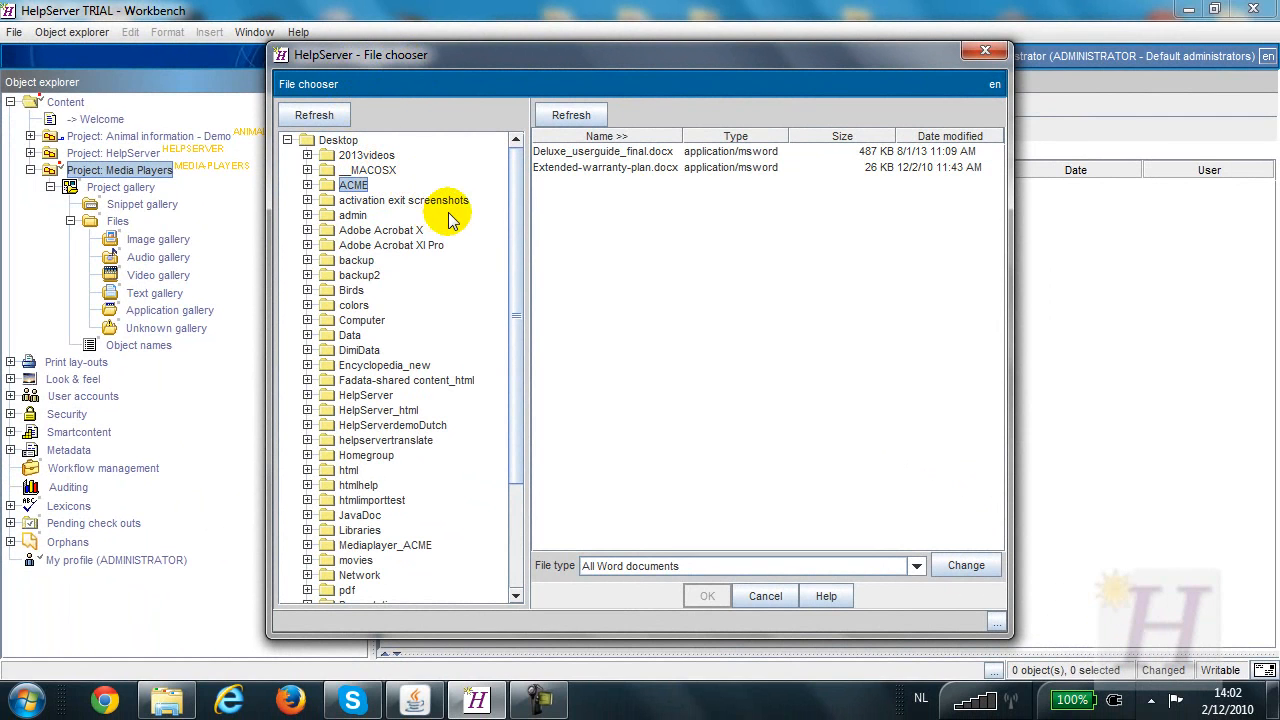
{"action": "left_click", "coordinate": [594, 151]}
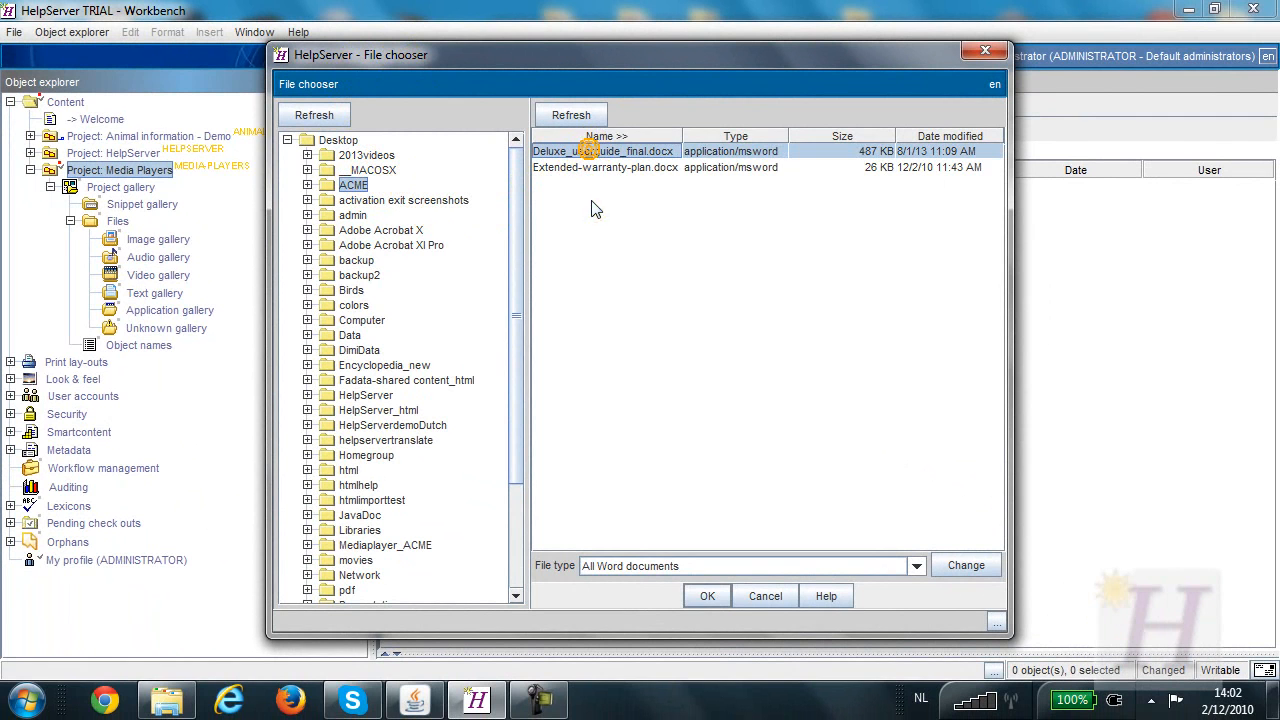
{"action": "left_click", "coordinate": [766, 596]}
Import and convert Deluxe_userguide_final.docx from the ACME folder into the Media Players project, adding all its files to the default galleries at once
{"action": "left_click", "coordinate": [166, 700]}
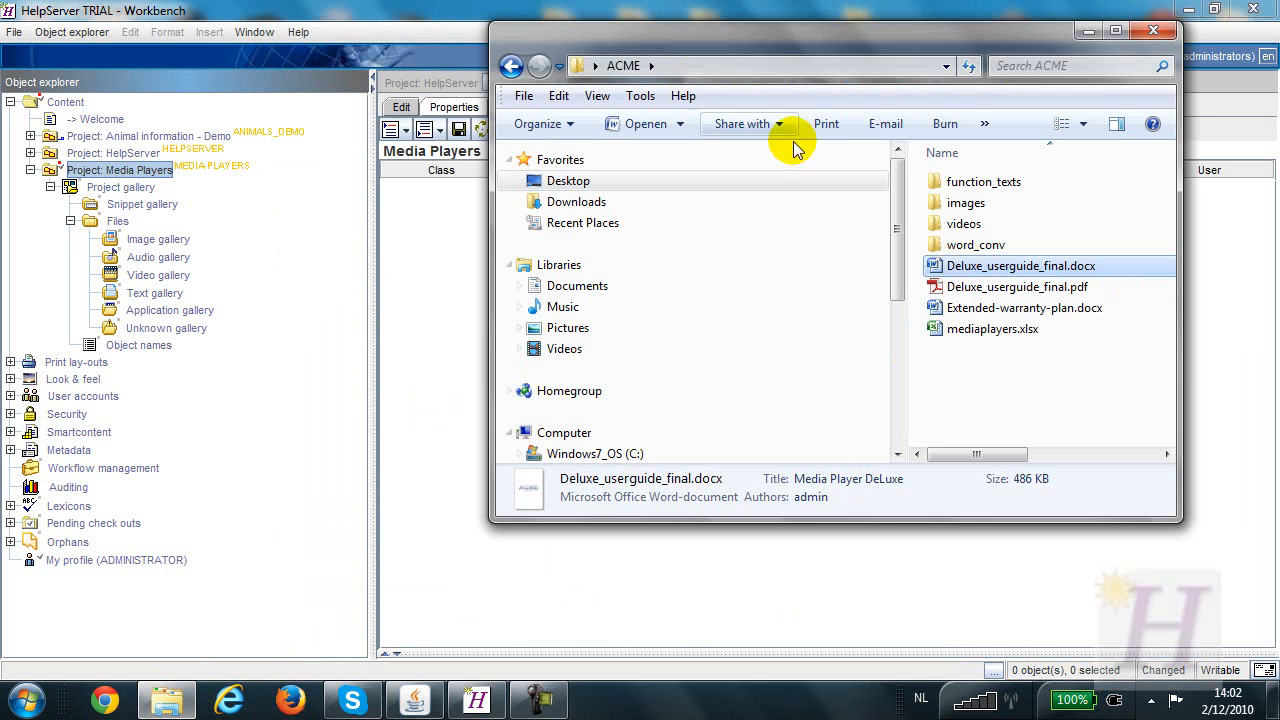
{"action": "left_click_drag", "start_coordinate": [948, 266], "coordinate": [130, 175]}
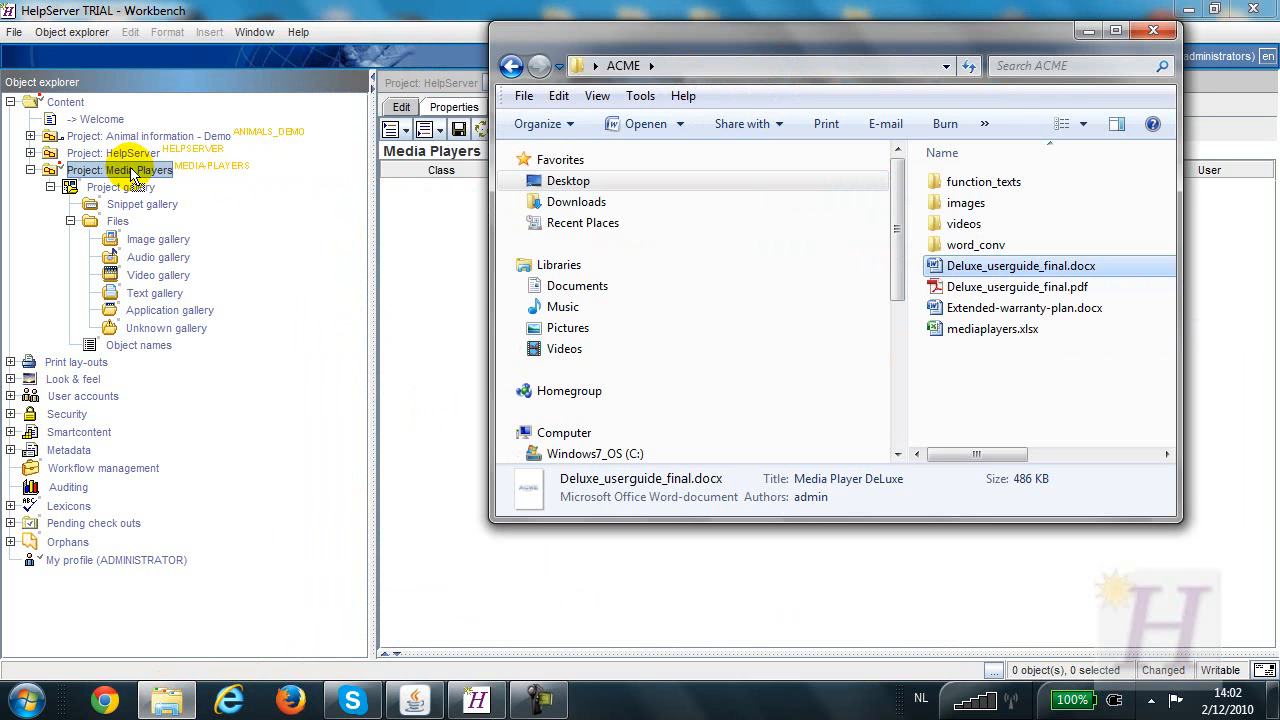
{"action": "left_click_drag", "start_coordinate": [130, 175], "coordinate": [130, 175]}
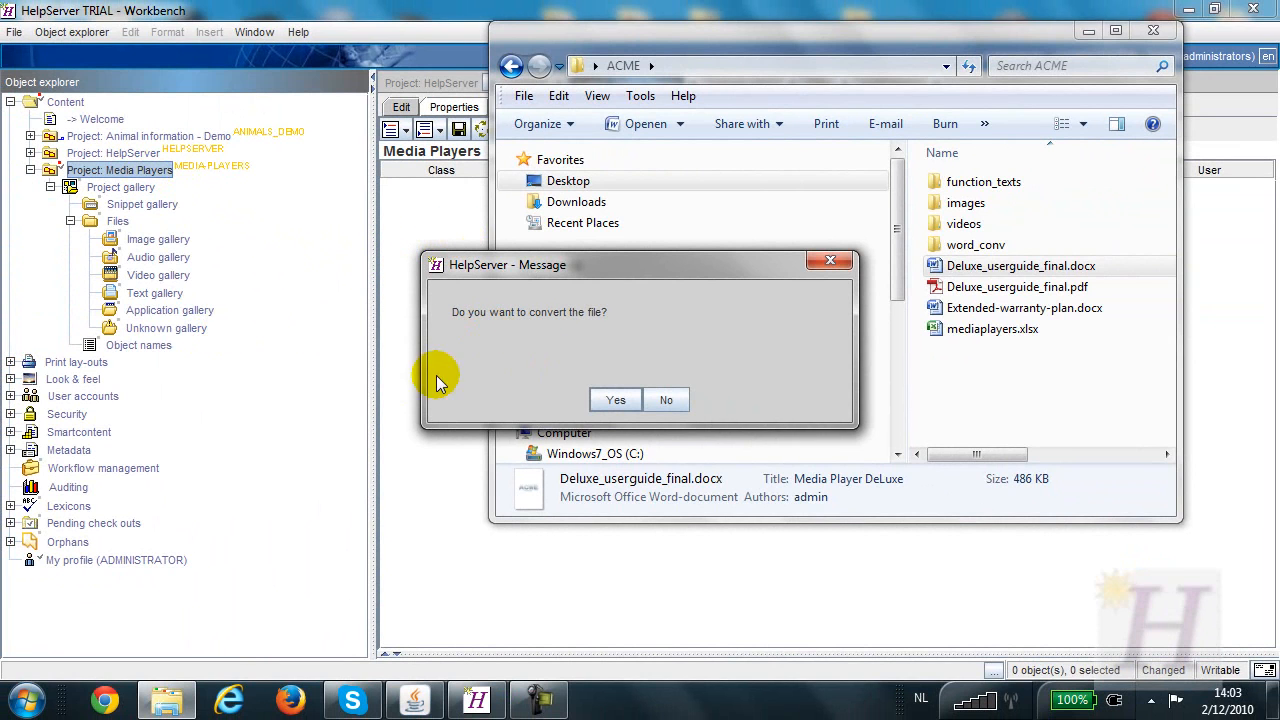
{"action": "left_click", "coordinate": [616, 399]}
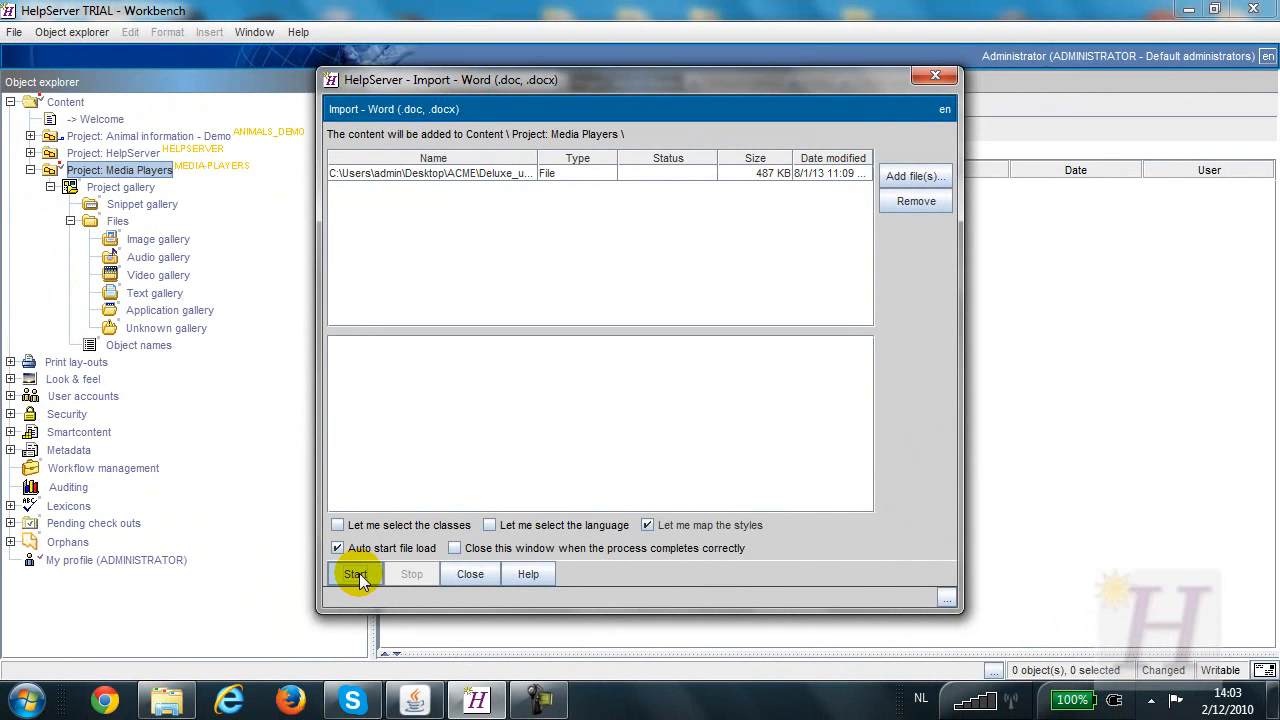
{"action": "left_click", "coordinate": [359, 573]}
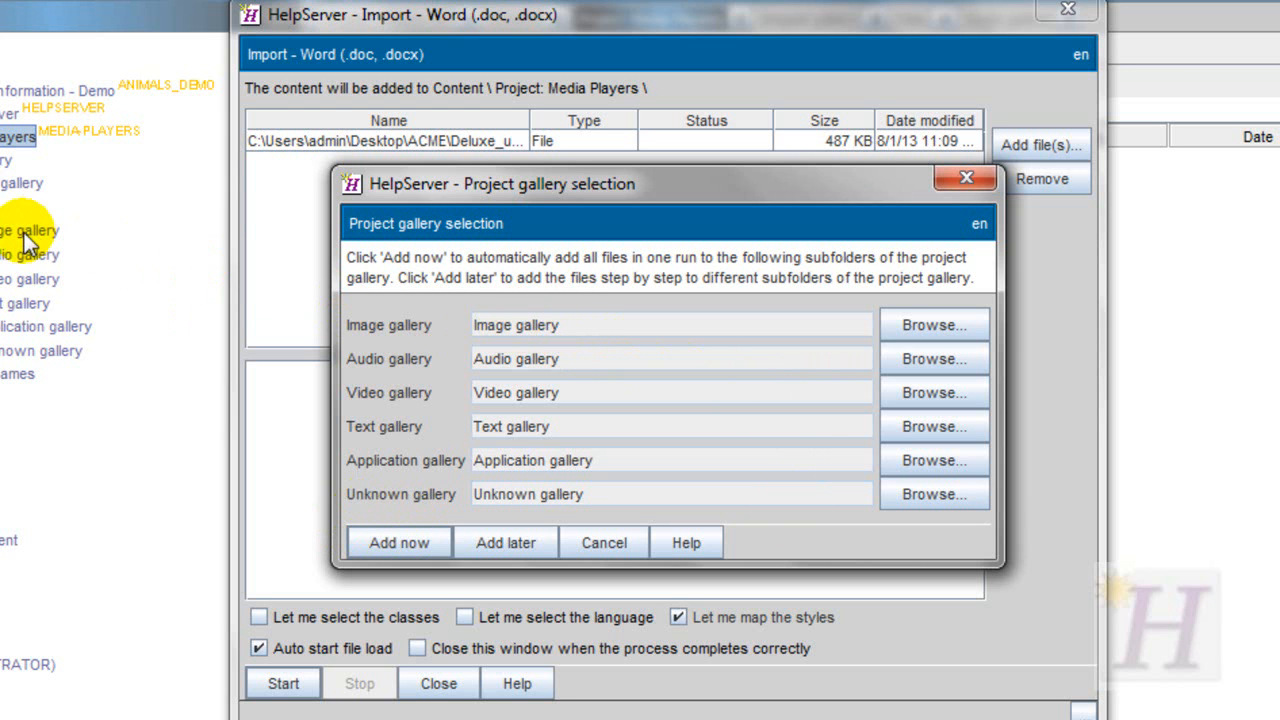
{"action": "left_click", "coordinate": [417, 542]}
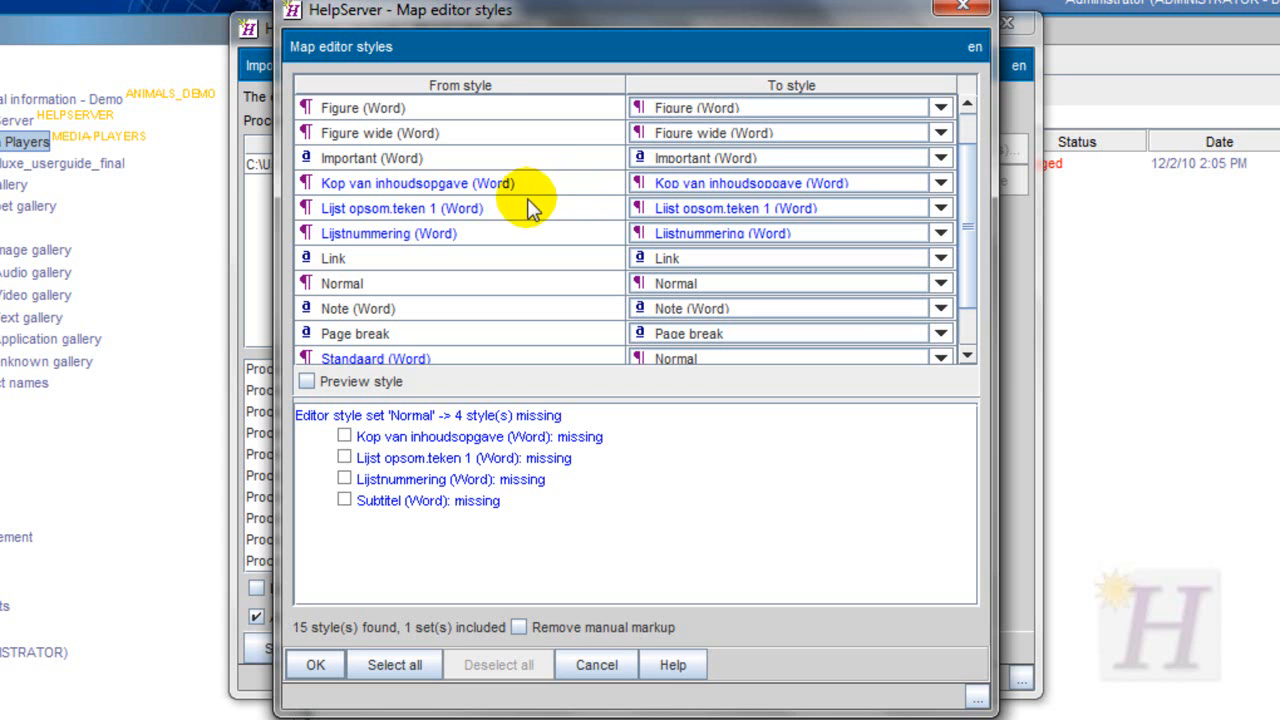
Map the Lijst opsom.teken 1 (Word) style to Bulleted list 1 and Lijstnummering (Word) to Numbered list 1
{"action": "left_click", "coordinate": [941, 208]}
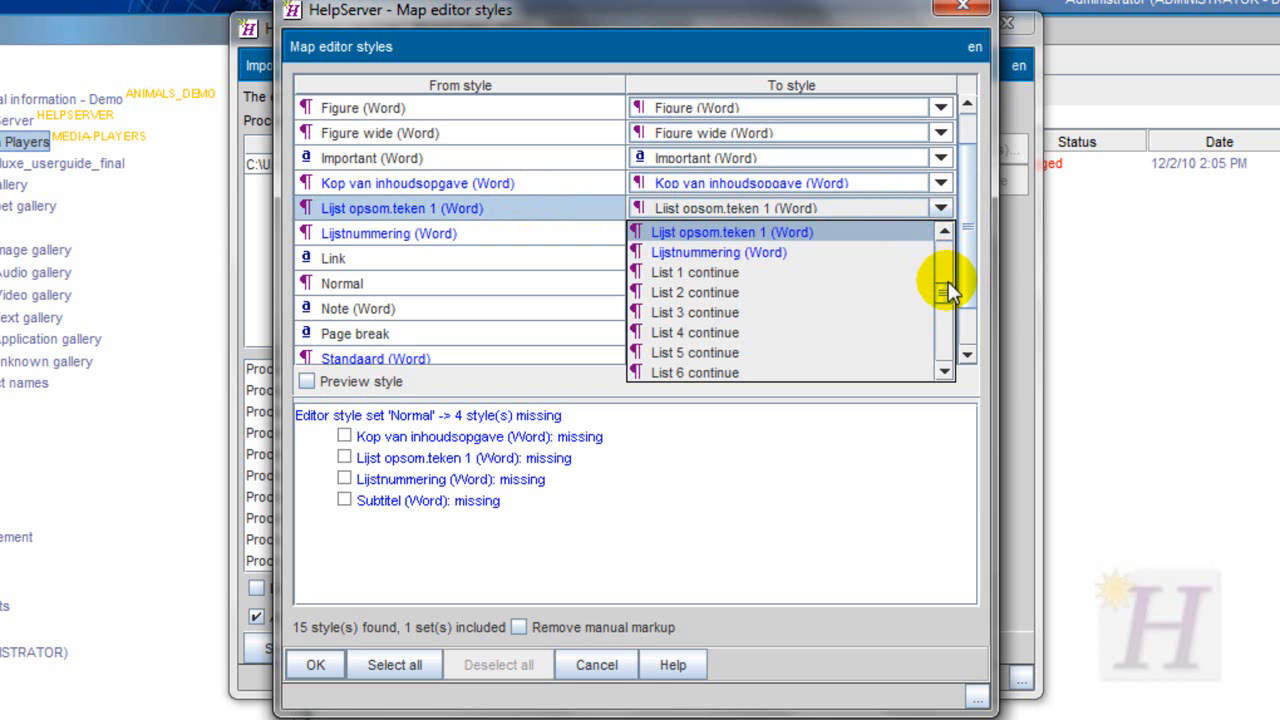
{"action": "left_click_drag", "start_coordinate": [946, 294], "coordinate": [948, 250]}
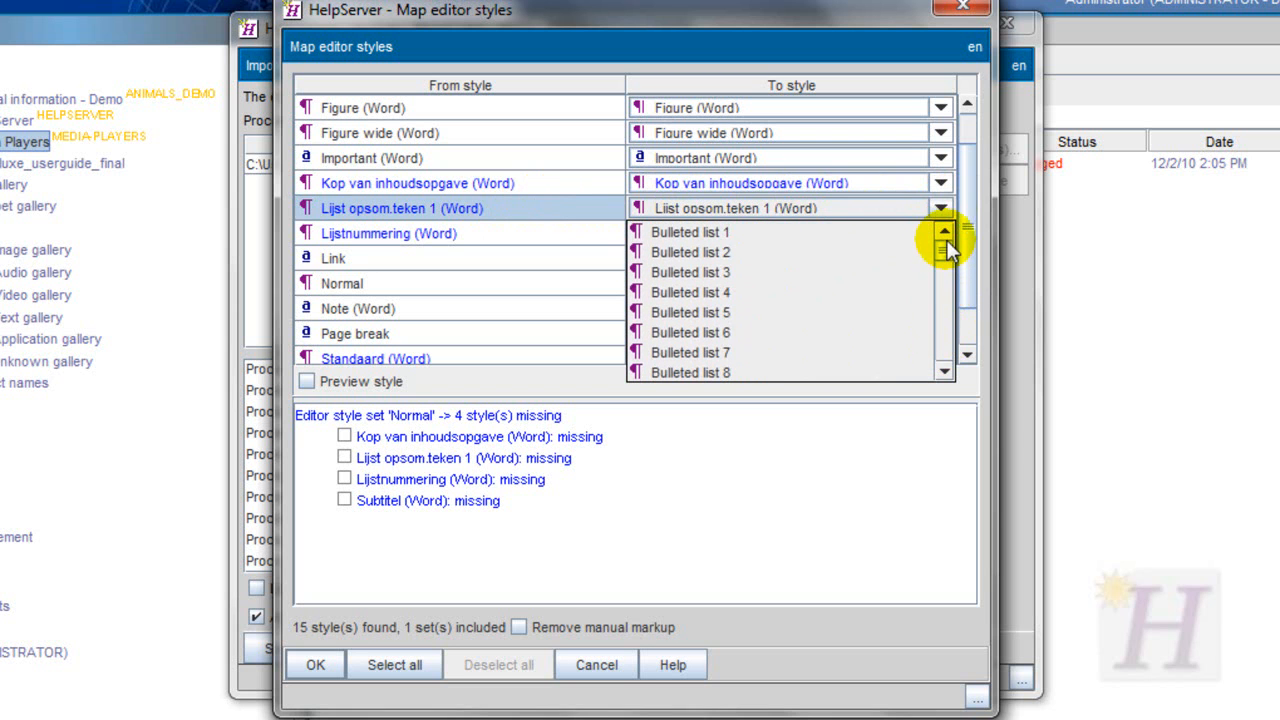
{"action": "left_click", "coordinate": [777, 229]}
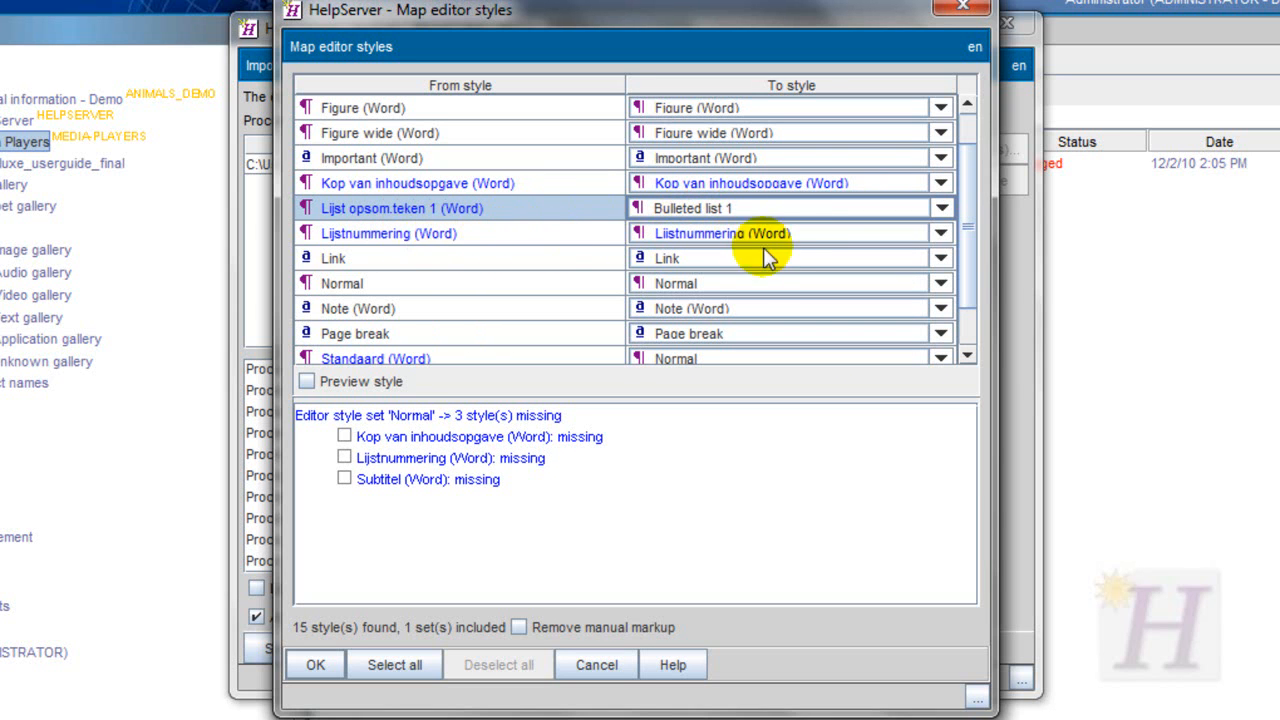
{"action": "left_click", "coordinate": [941, 236]}
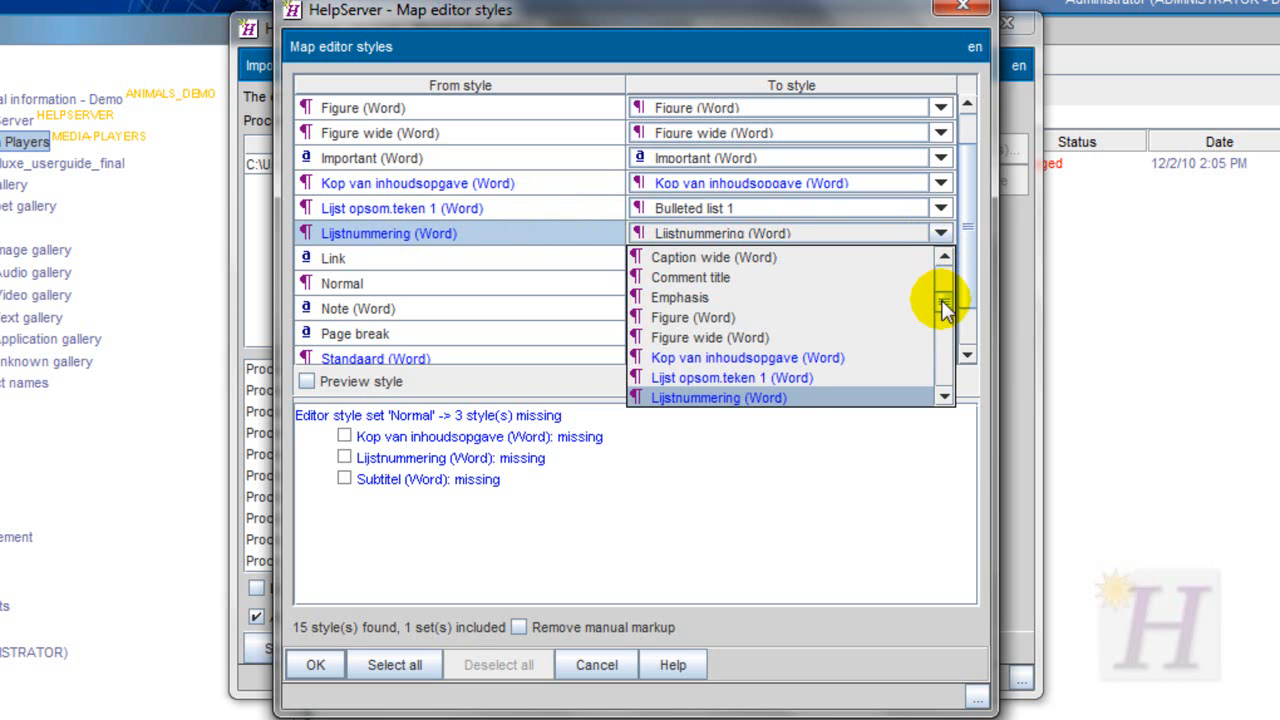
{"action": "left_click_drag", "start_coordinate": [940, 300], "coordinate": [941, 346]}
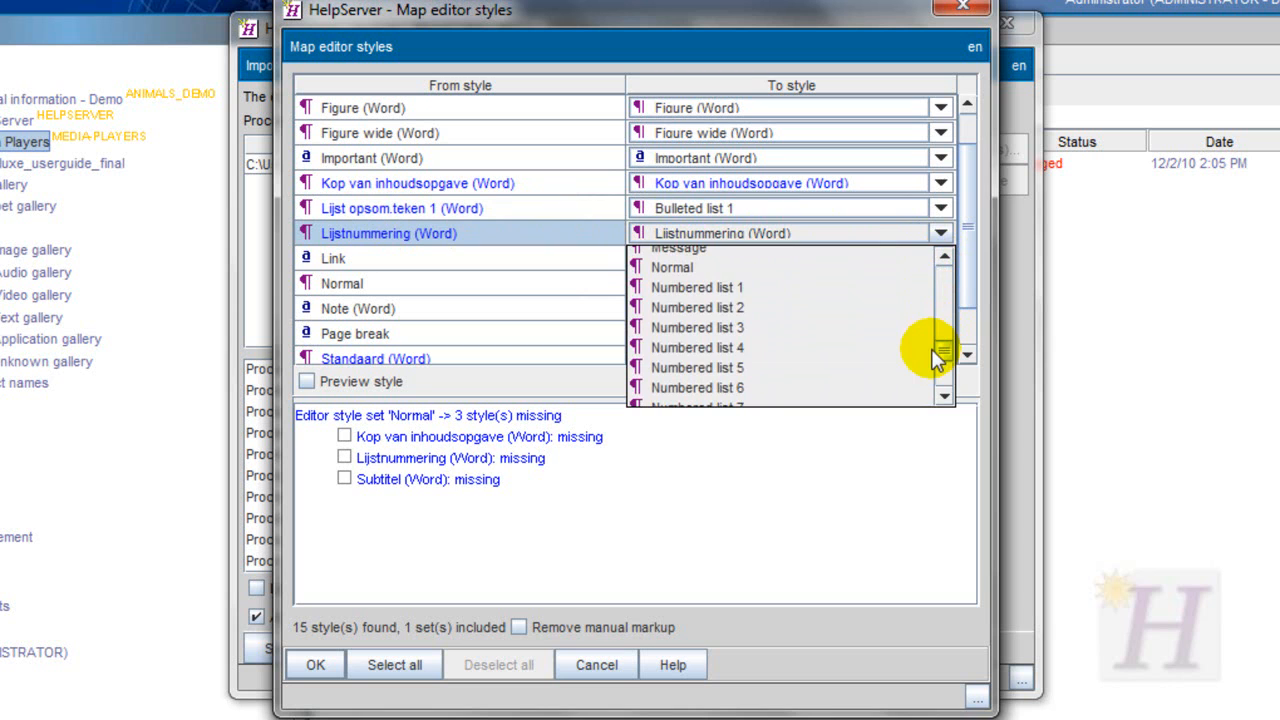
{"action": "left_click", "coordinate": [790, 291]}
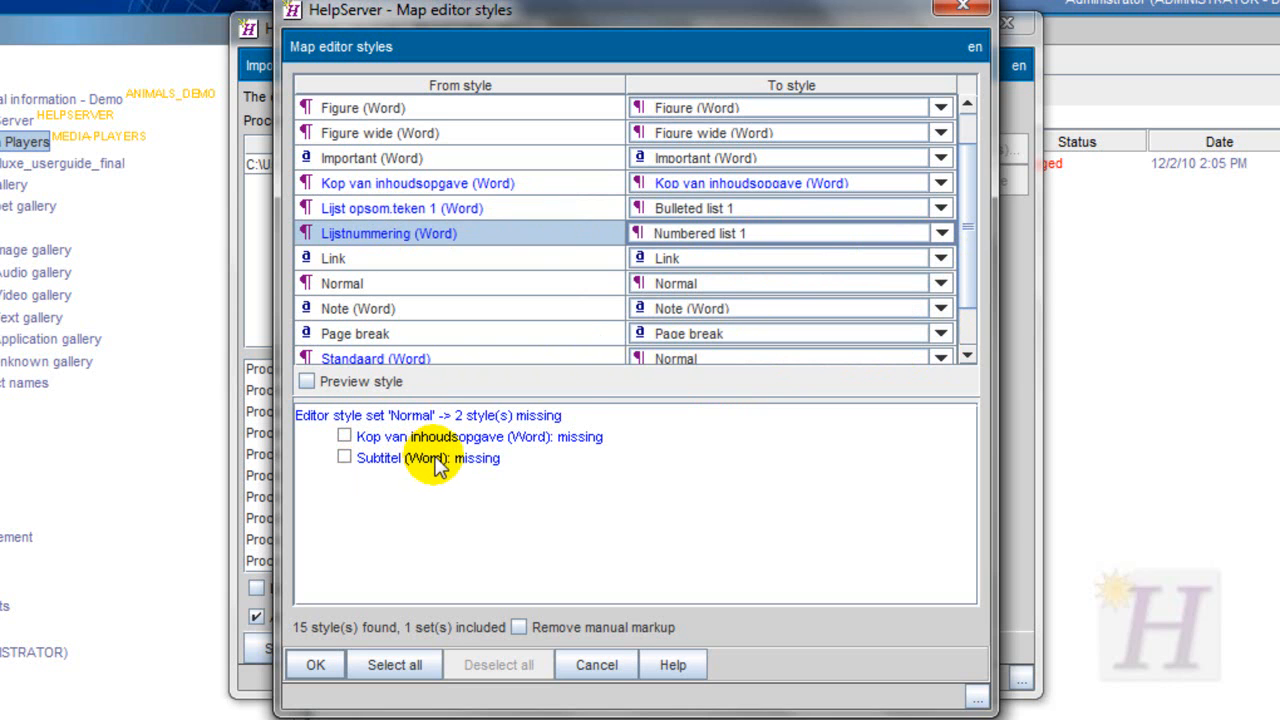
Add the missing Subtitel (Word) style to the Normal editor style set and complete the style mapping
{"action": "scroll", "coordinate": [968, 254], "scroll_direction": "up", "scroll_amount": 1}
{"action": "left_click_drag", "start_coordinate": [968, 254], "coordinate": [955, 318]}
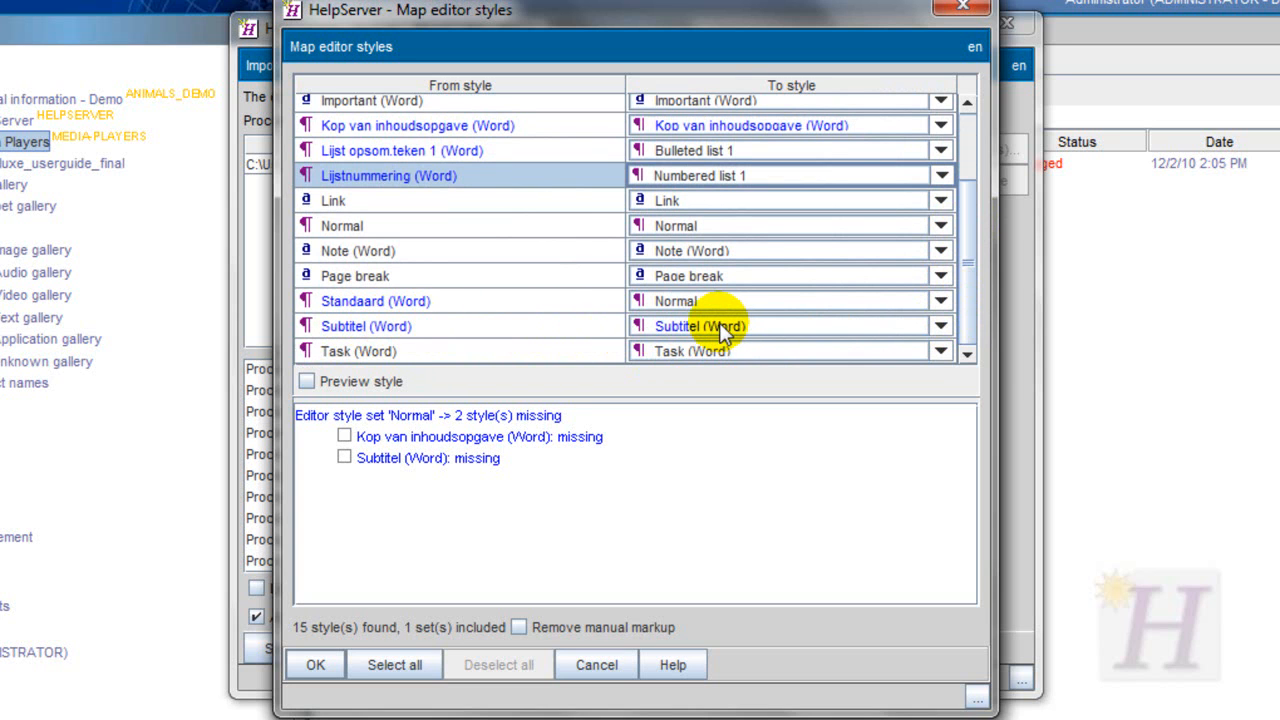
{"action": "left_click", "coordinate": [345, 458]}
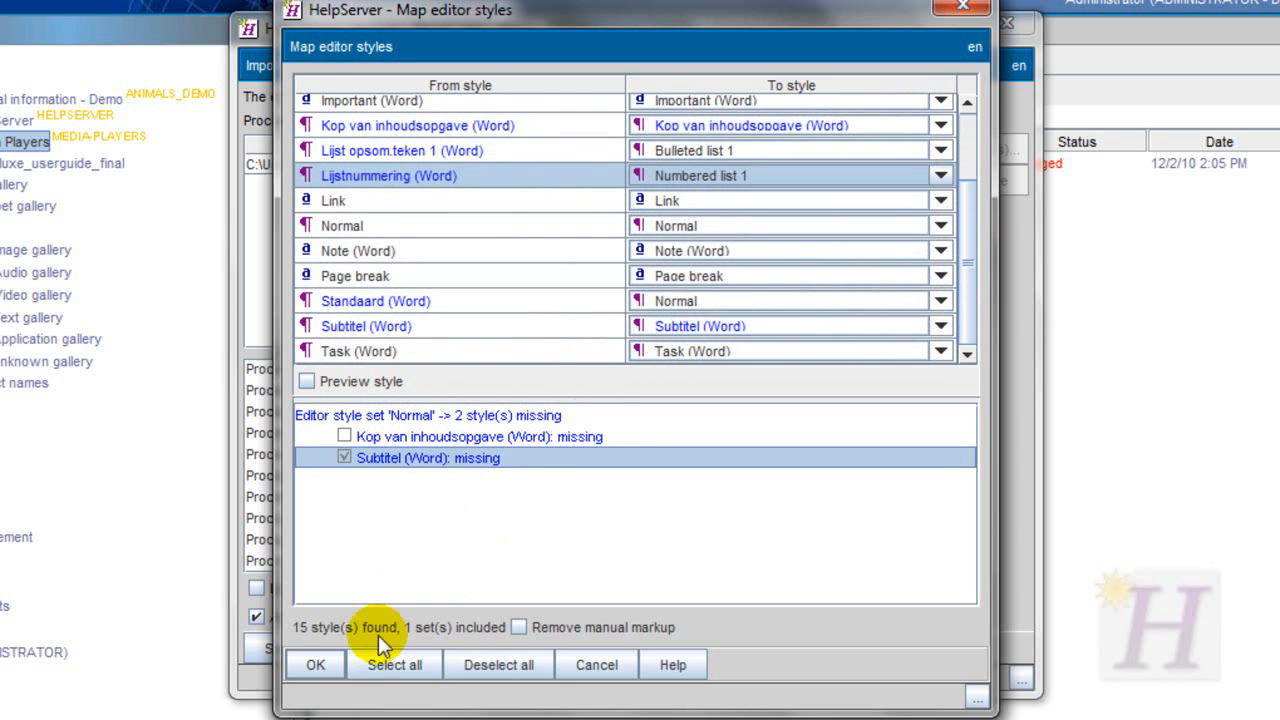
{"action": "left_click", "coordinate": [316, 665]}
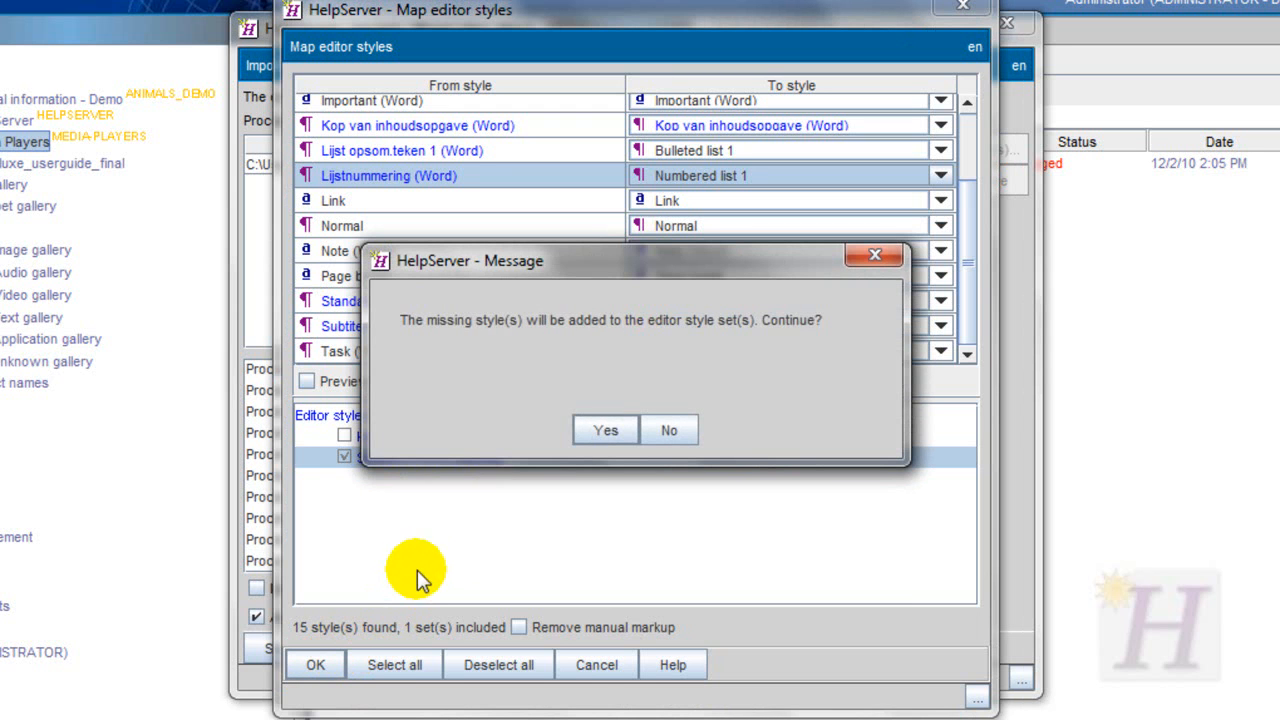
{"action": "left_click", "coordinate": [598, 430]}
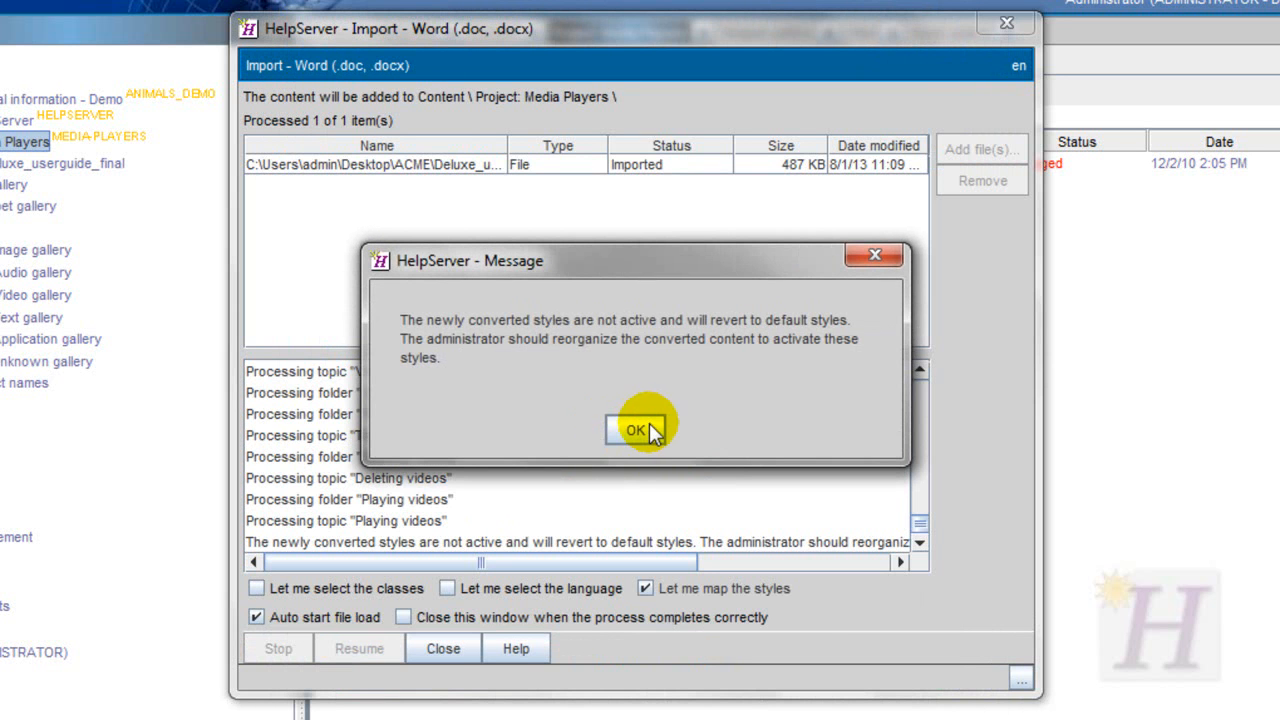
{"action": "left_click", "coordinate": [636, 430]}
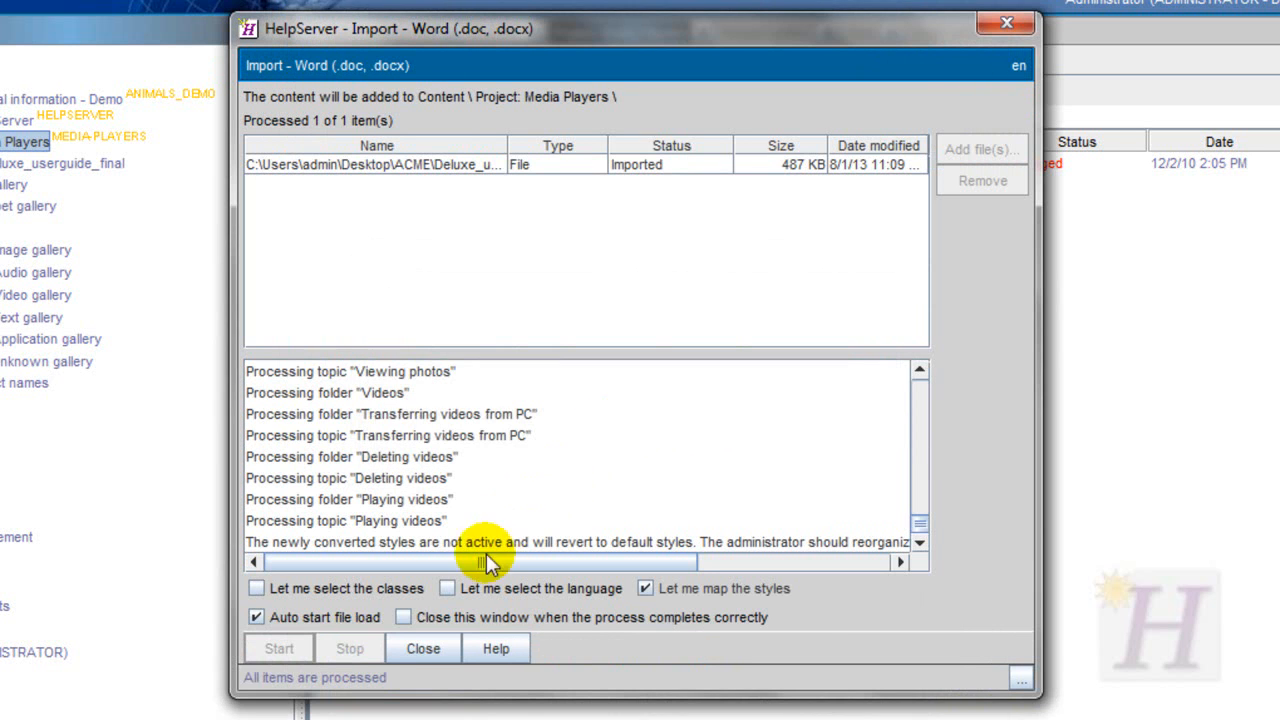
Close the completed import and expand the imported book with its Introduction and Getting started with your player chapters
{"action": "left_click", "coordinate": [423, 648]}
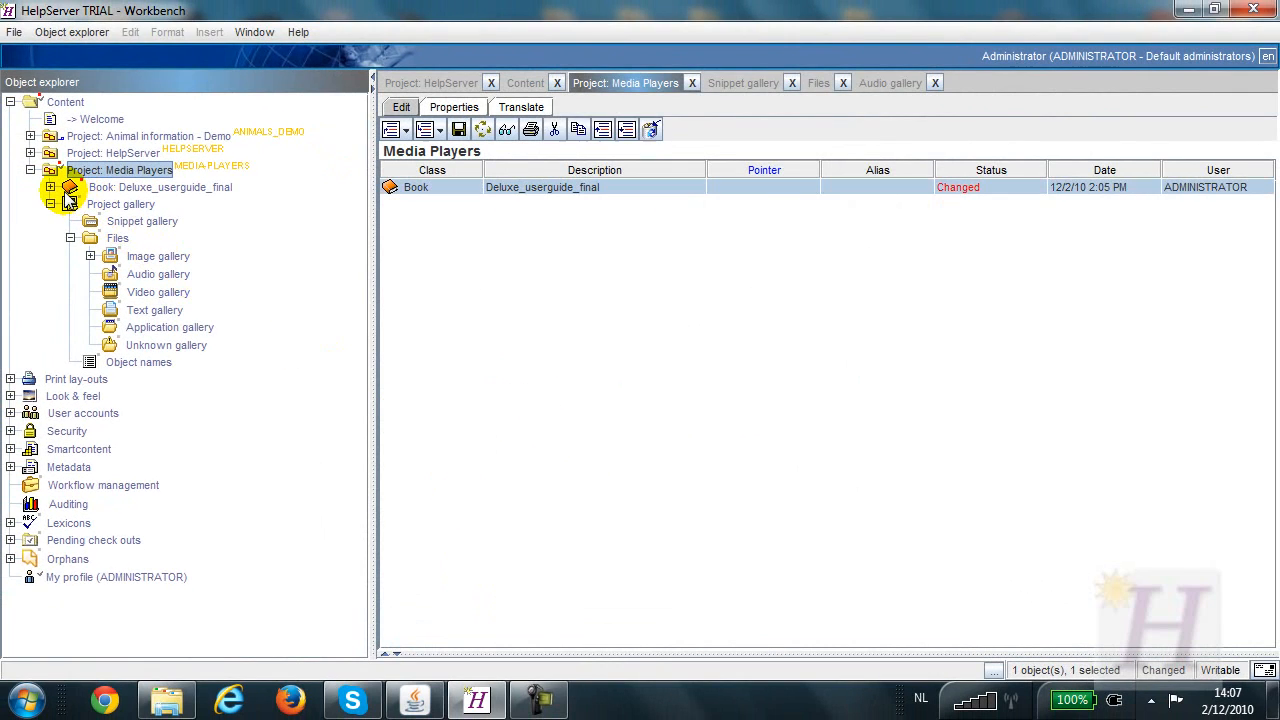
{"action": "left_click", "coordinate": [50, 187]}
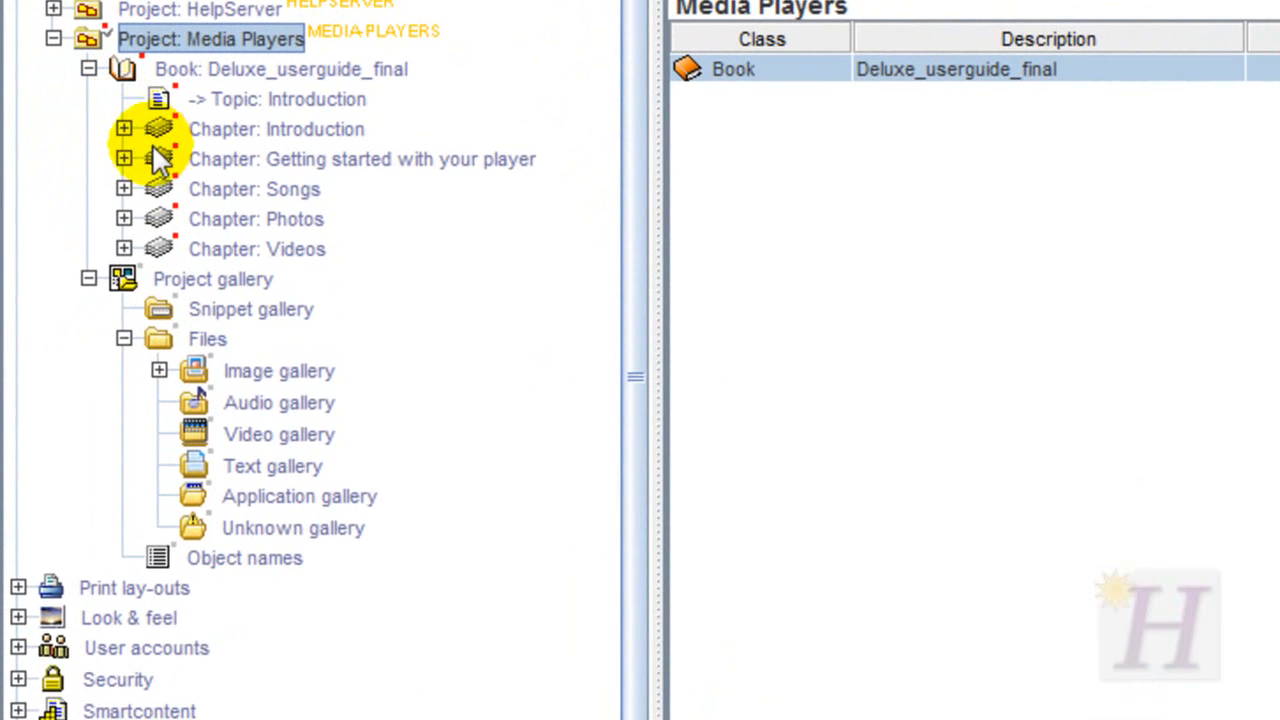
{"action": "left_click", "coordinate": [70, 222]}
{"action": "left_click", "coordinate": [123, 219]}
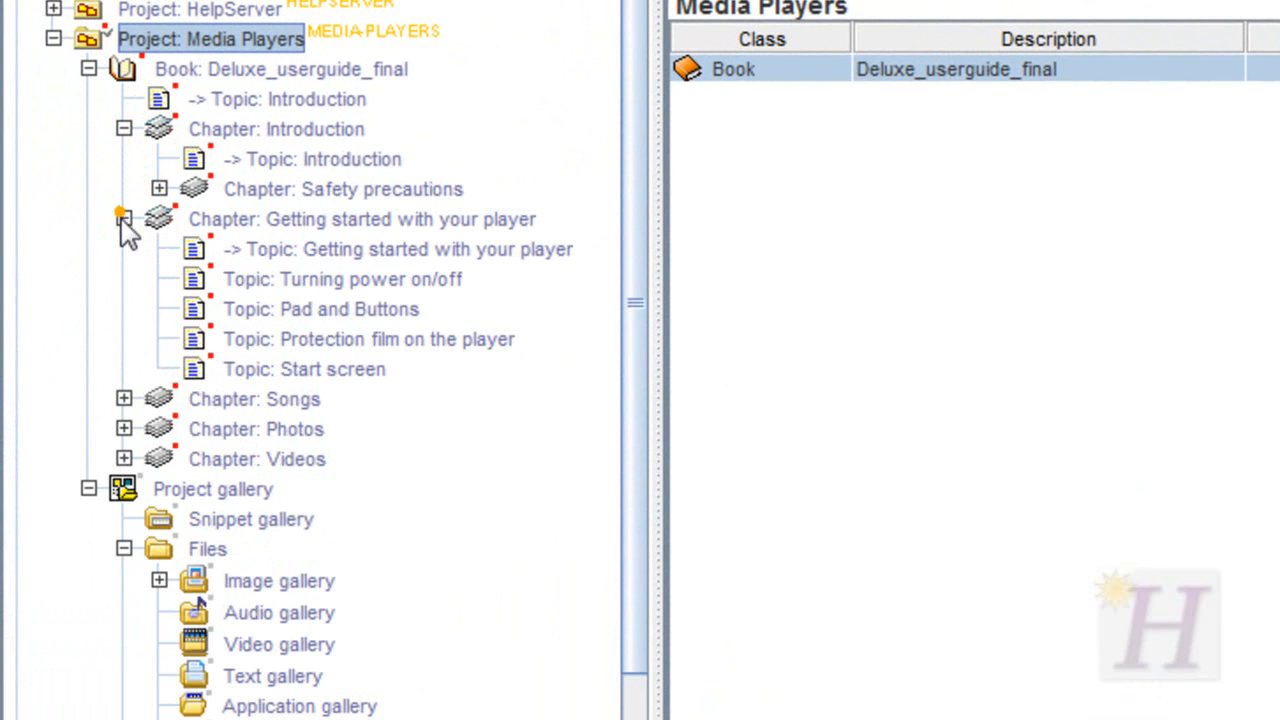
Open the first Introduction topic of the Deluxe_userguide_final book and examine its cover page with the ACME logo
{"action": "left_click", "coordinate": [240, 100]}
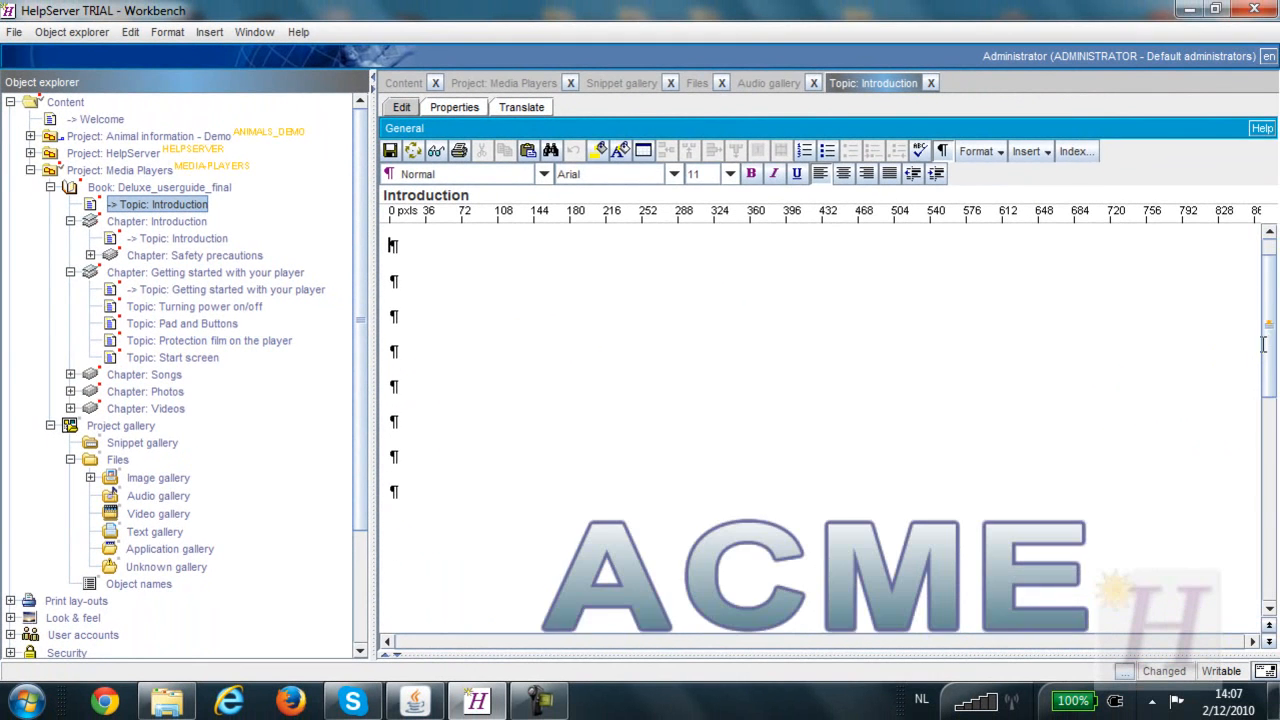
{"action": "left_click_drag", "start_coordinate": [1266, 344], "coordinate": [1248, 314]}
{"action": "left_click", "coordinate": [1258, 453]}
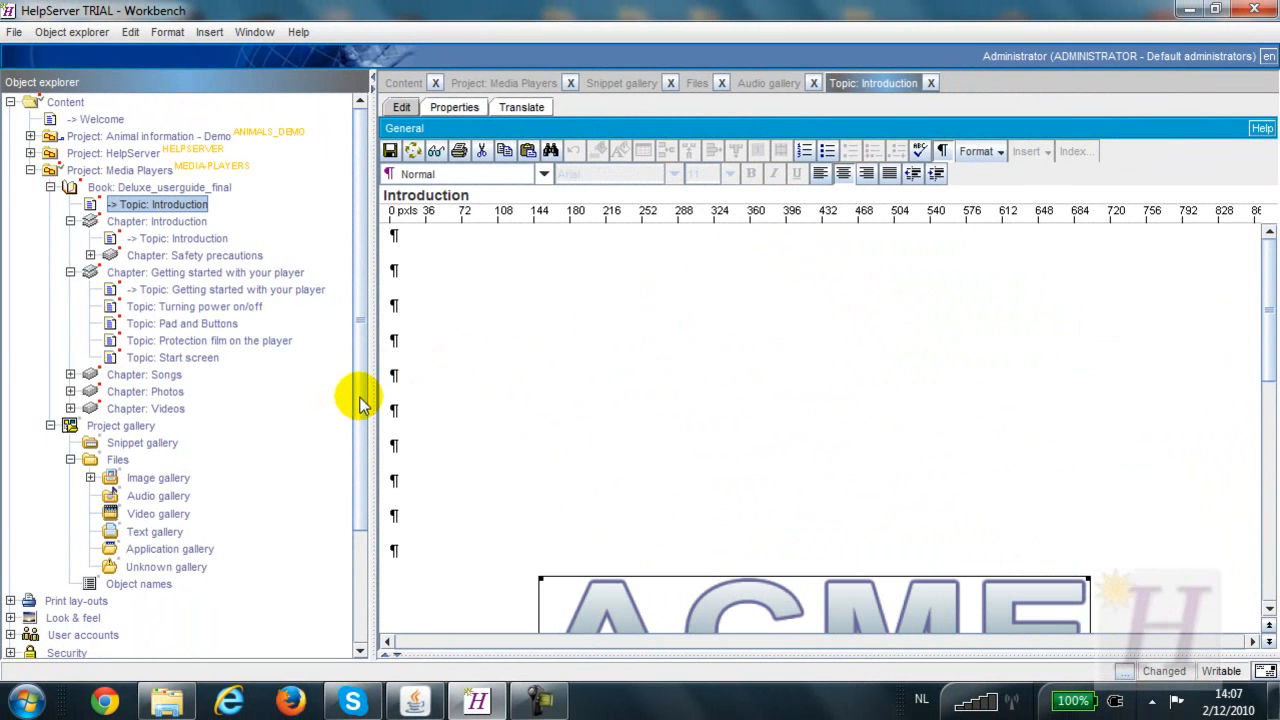
Examine the Leading Pages of the Default print lay-out and return to the book's first Introduction topic
{"action": "scroll", "coordinate": [358, 440], "scroll_direction": "down", "scroll_amount": 1}
{"action": "scroll", "coordinate": [358, 440], "scroll_direction": "down", "scroll_amount": 1}
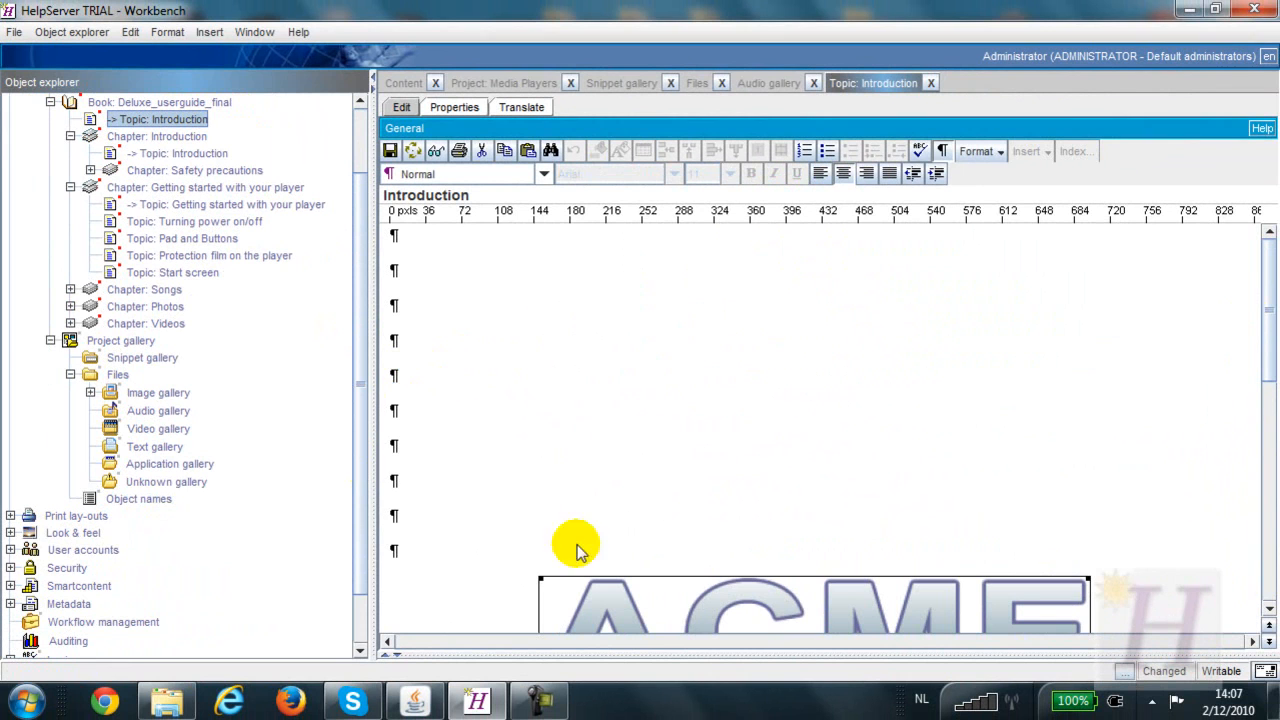
{"action": "left_click", "coordinate": [10, 516]}
{"action": "left_click", "coordinate": [30, 533]}
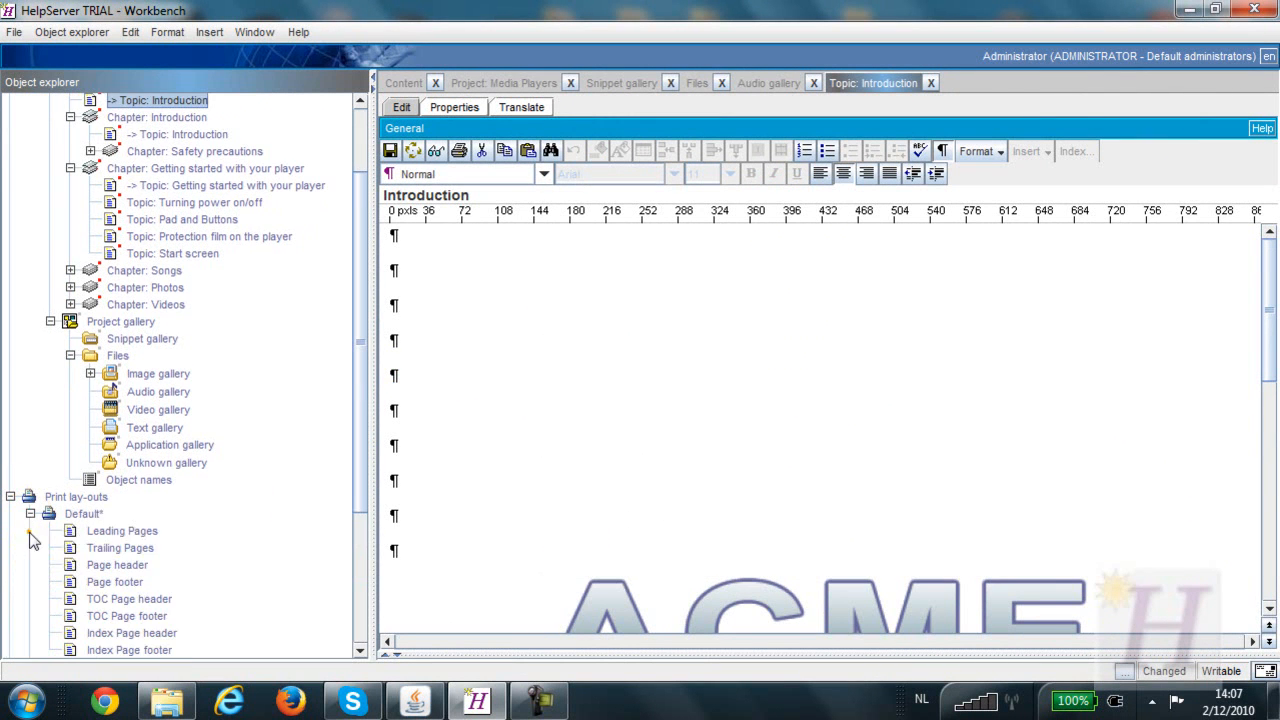
{"action": "left_click", "coordinate": [86, 532]}
{"action": "left_click_drag", "start_coordinate": [1270, 278], "coordinate": [1255, 248]}
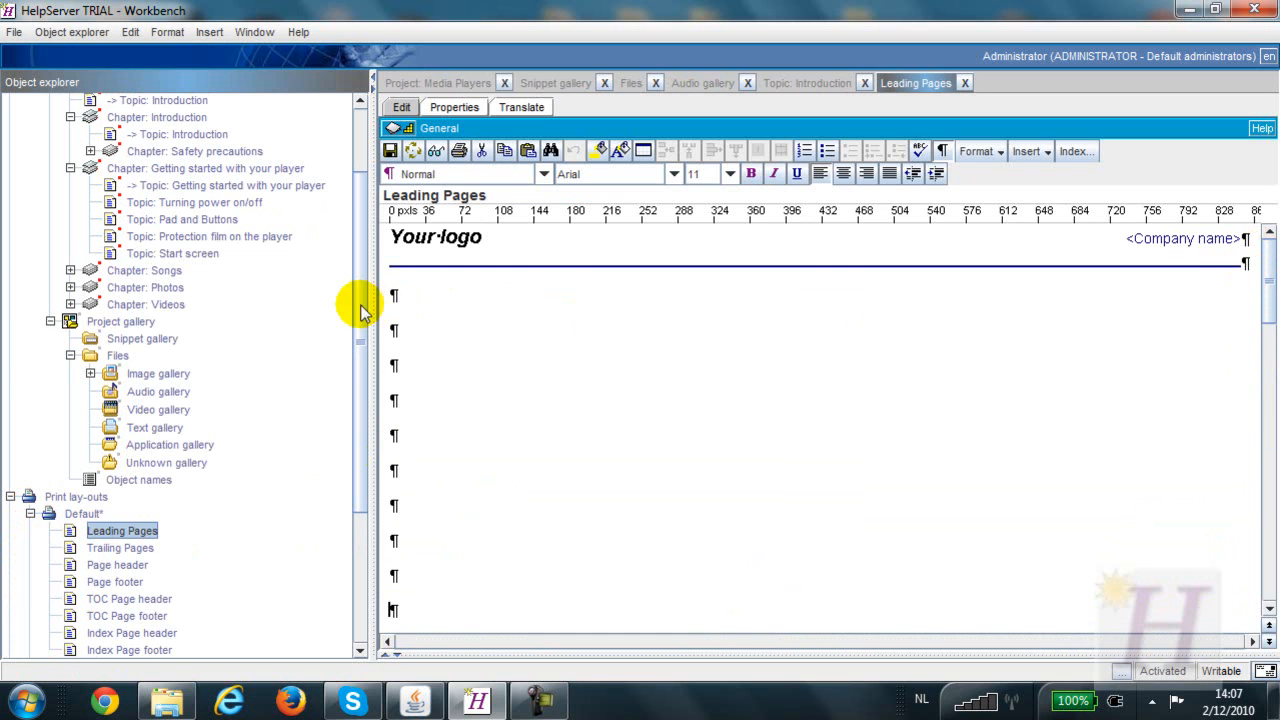
{"action": "scroll", "coordinate": [362, 312], "scroll_direction": "up", "scroll_amount": 3}
{"action": "left_click", "coordinate": [168, 206]}
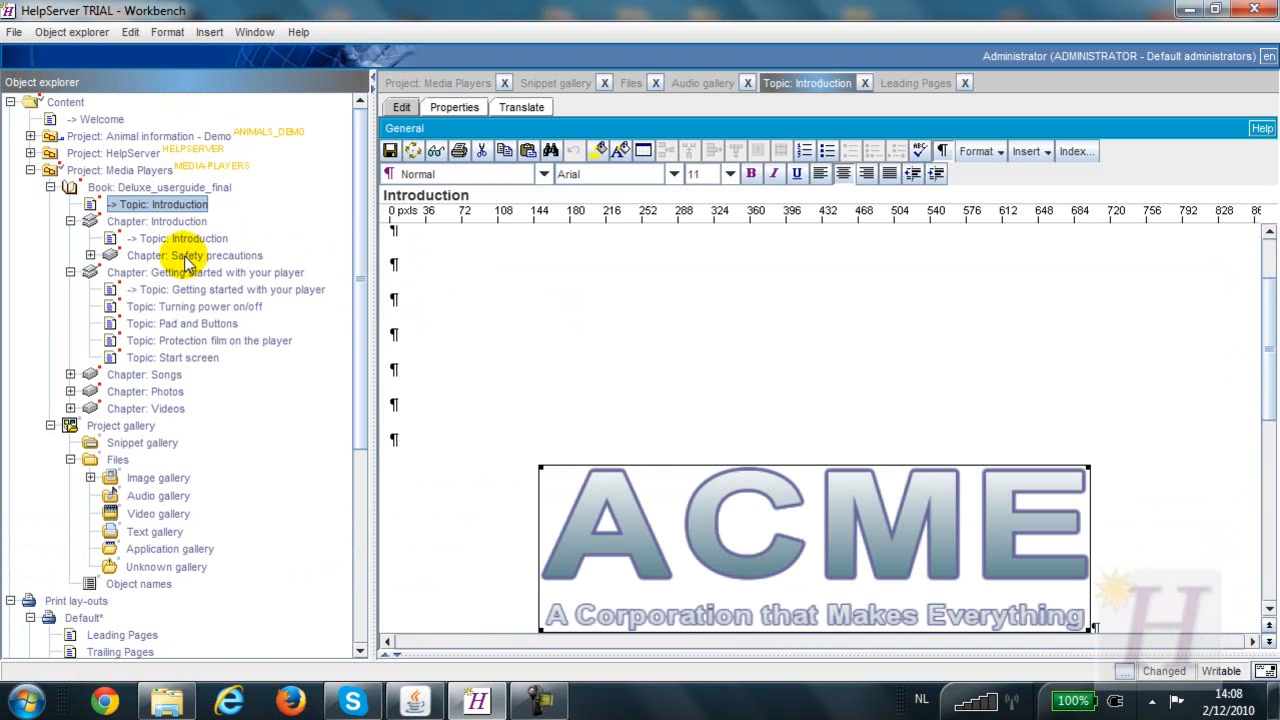
View the work version of the Deluxe_userguide_final book in English in the web browser
{"action": "left_click", "coordinate": [120, 190]}
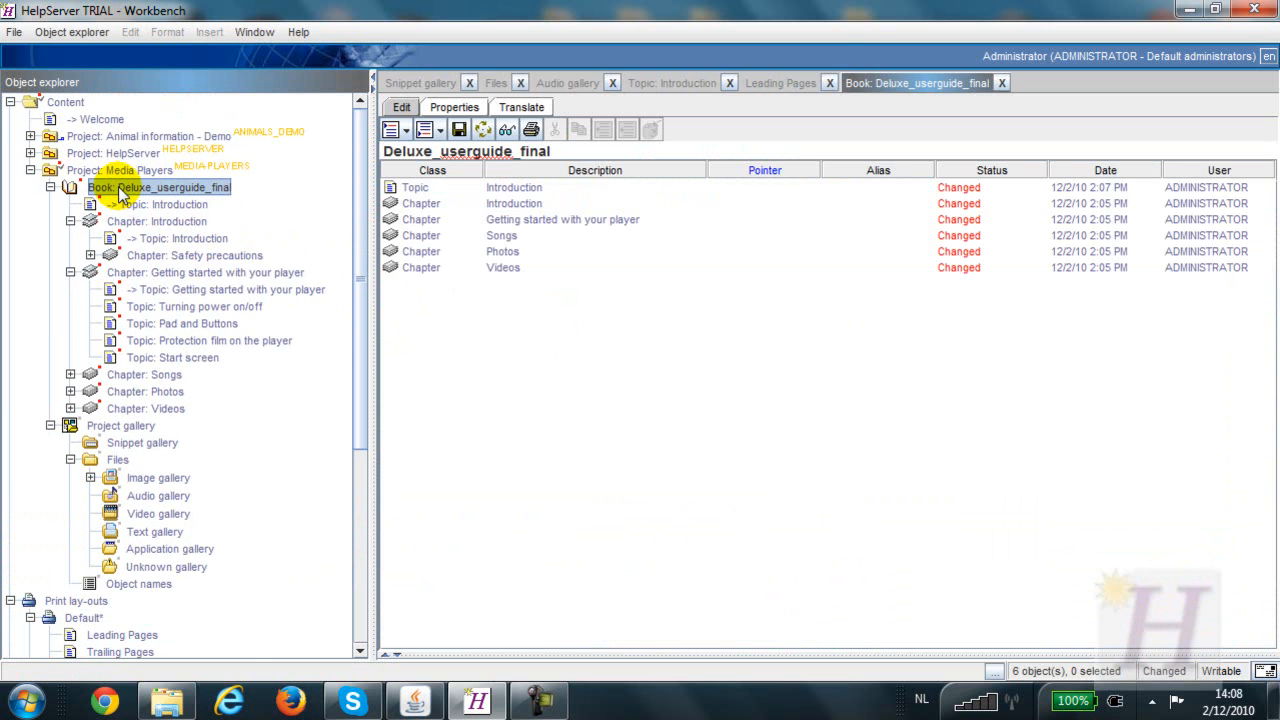
{"action": "right_click", "coordinate": [118, 186]}
{"action": "mouse_move", "coordinate": [175, 277]}
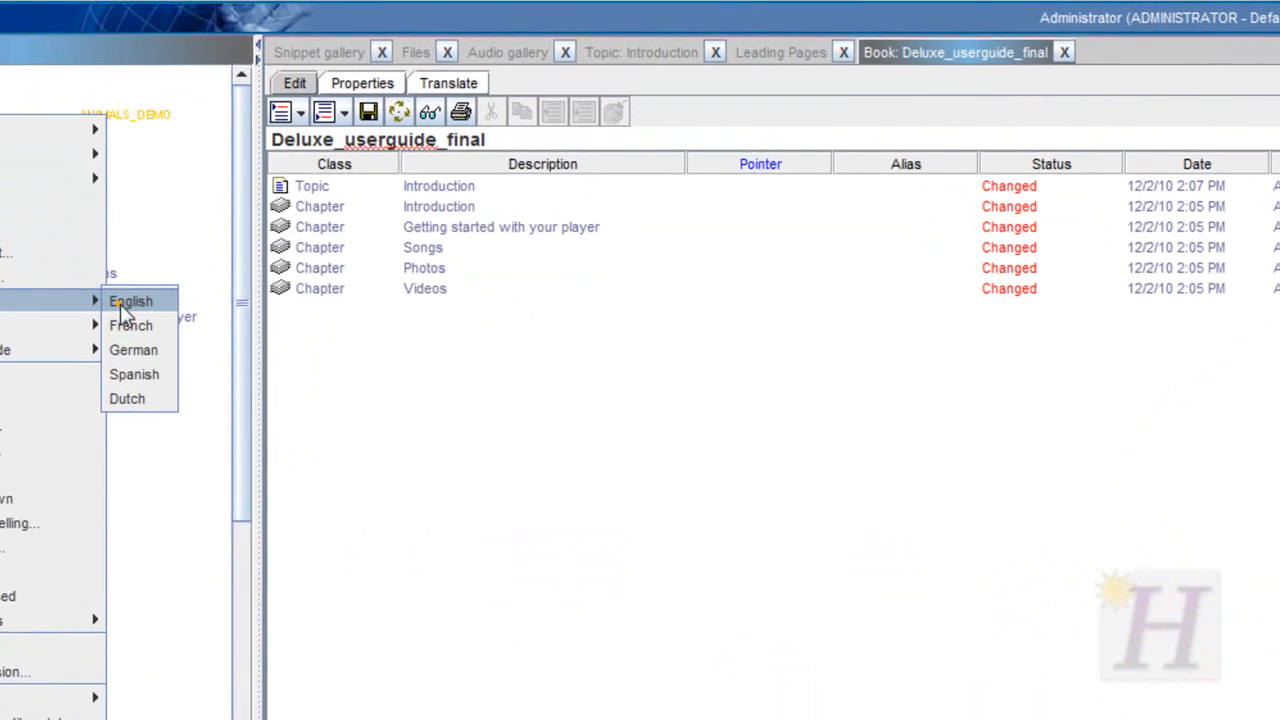
{"action": "left_click", "coordinate": [273, 277]}
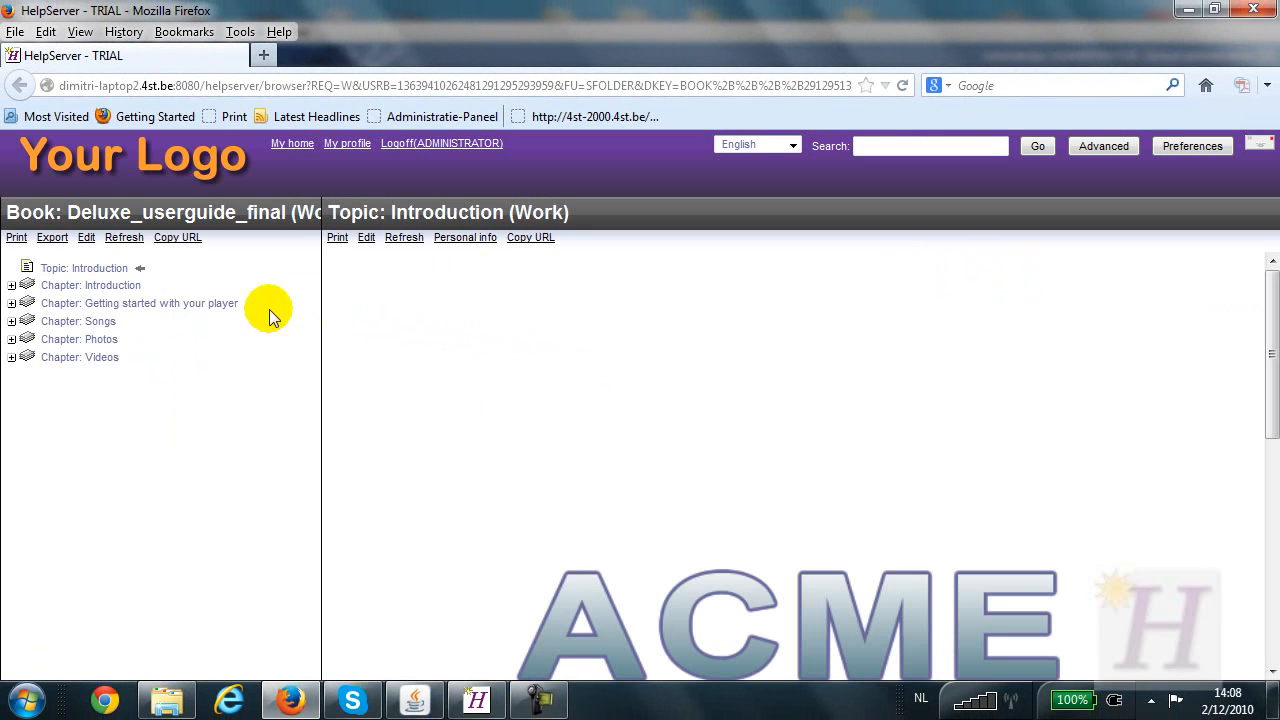
View the Introduction chapter, its Safety precautions chapter, and the Warnings and Cautions topics
{"action": "left_click", "coordinate": [122, 287]}
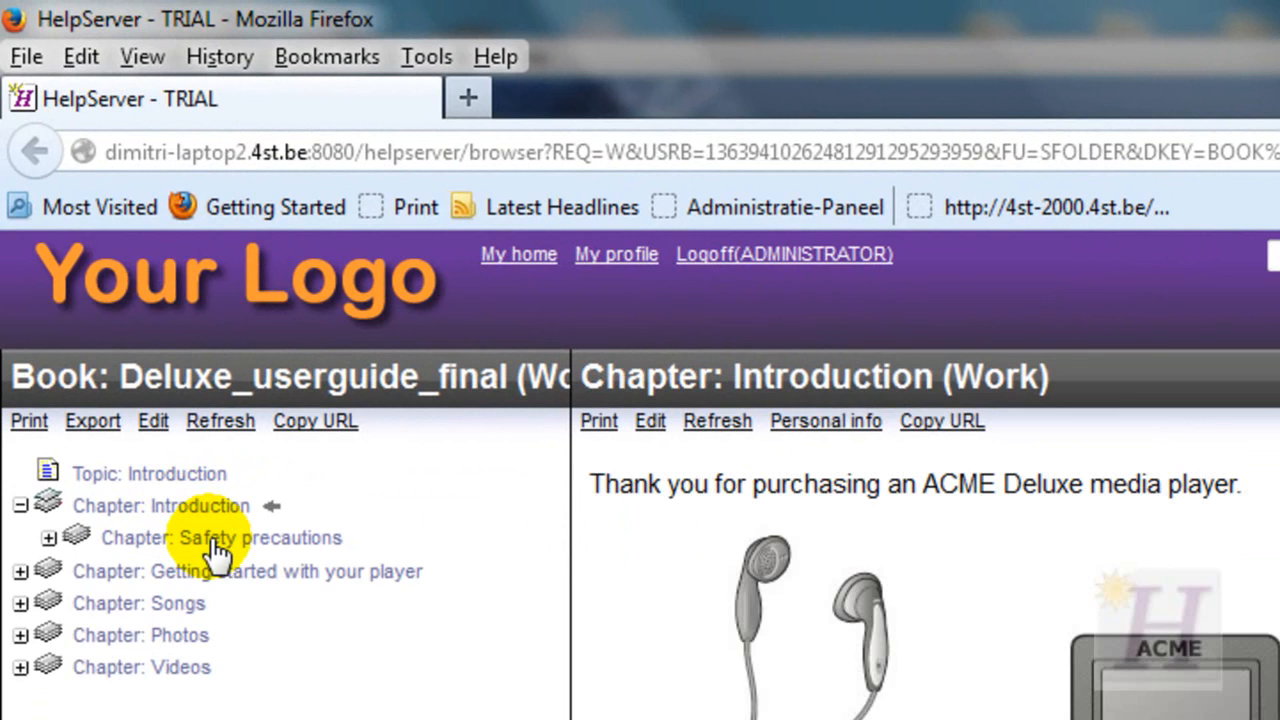
{"action": "left_click", "coordinate": [215, 545]}
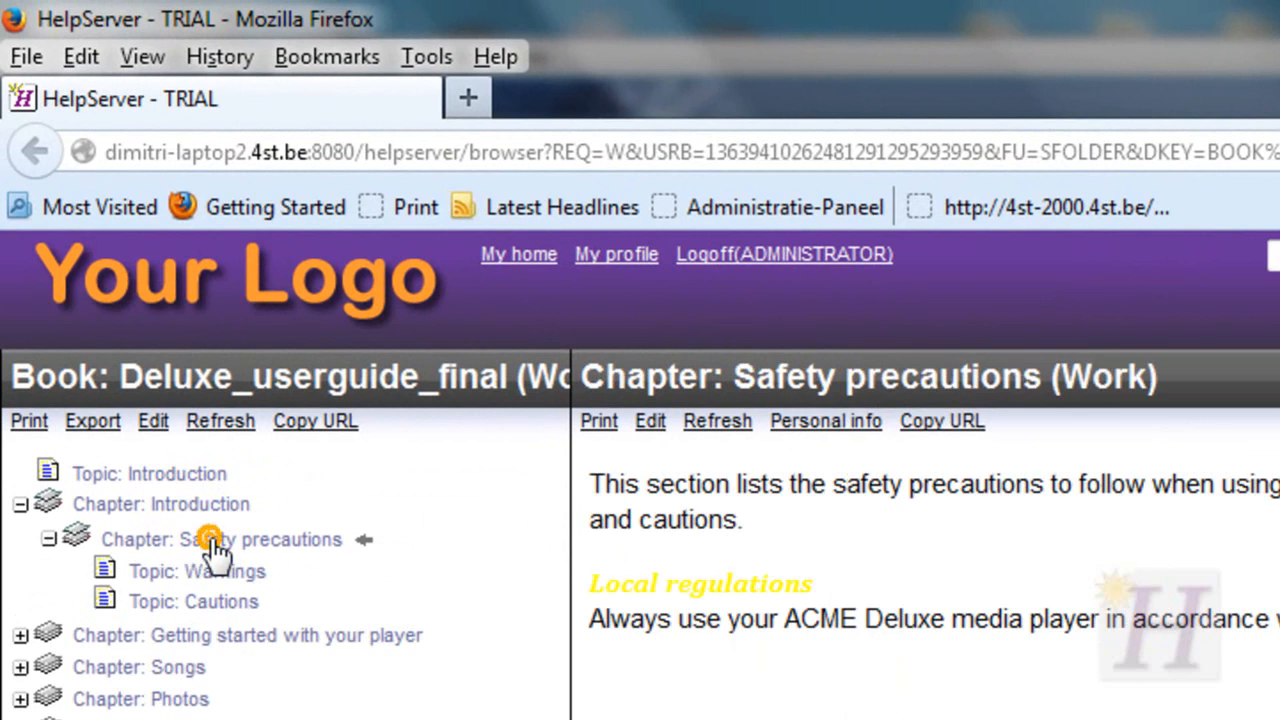
{"action": "left_click", "coordinate": [212, 576]}
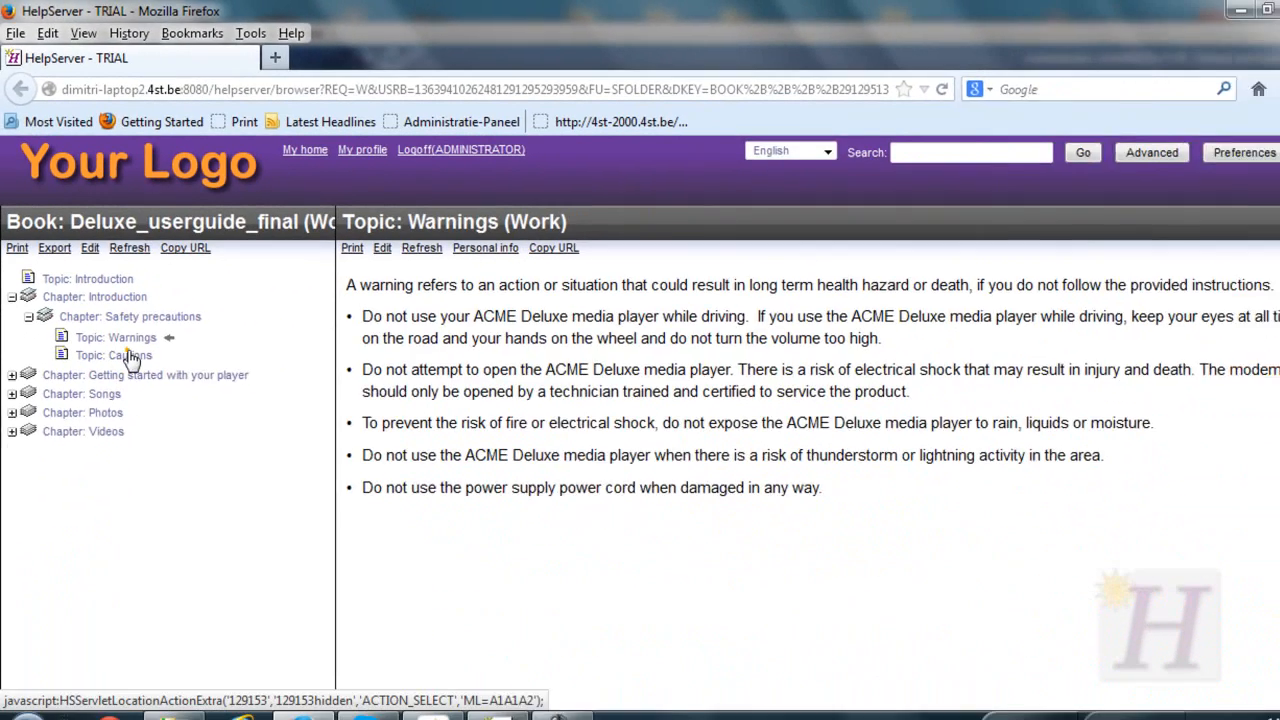
{"action": "left_click", "coordinate": [226, 601]}
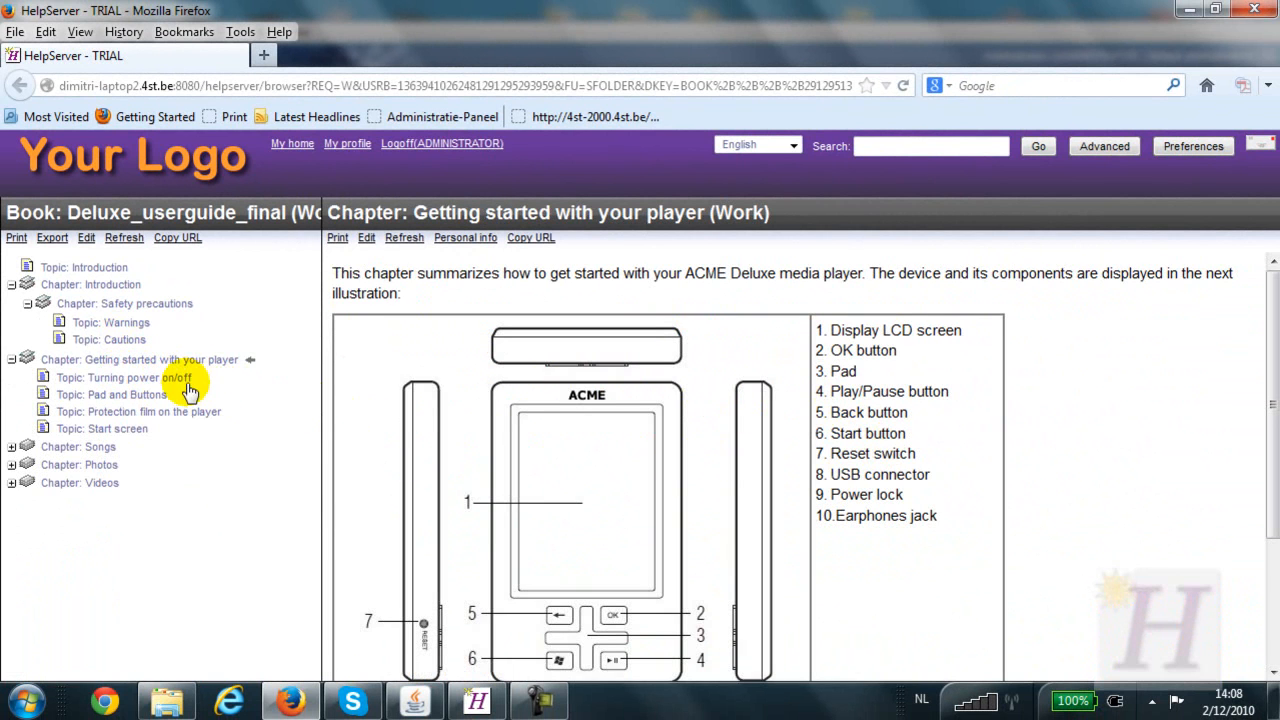
Review the Turning power on/off, Pad and Buttons, Protection film on the player and Start screen topics
{"action": "left_click", "coordinate": [165, 379]}
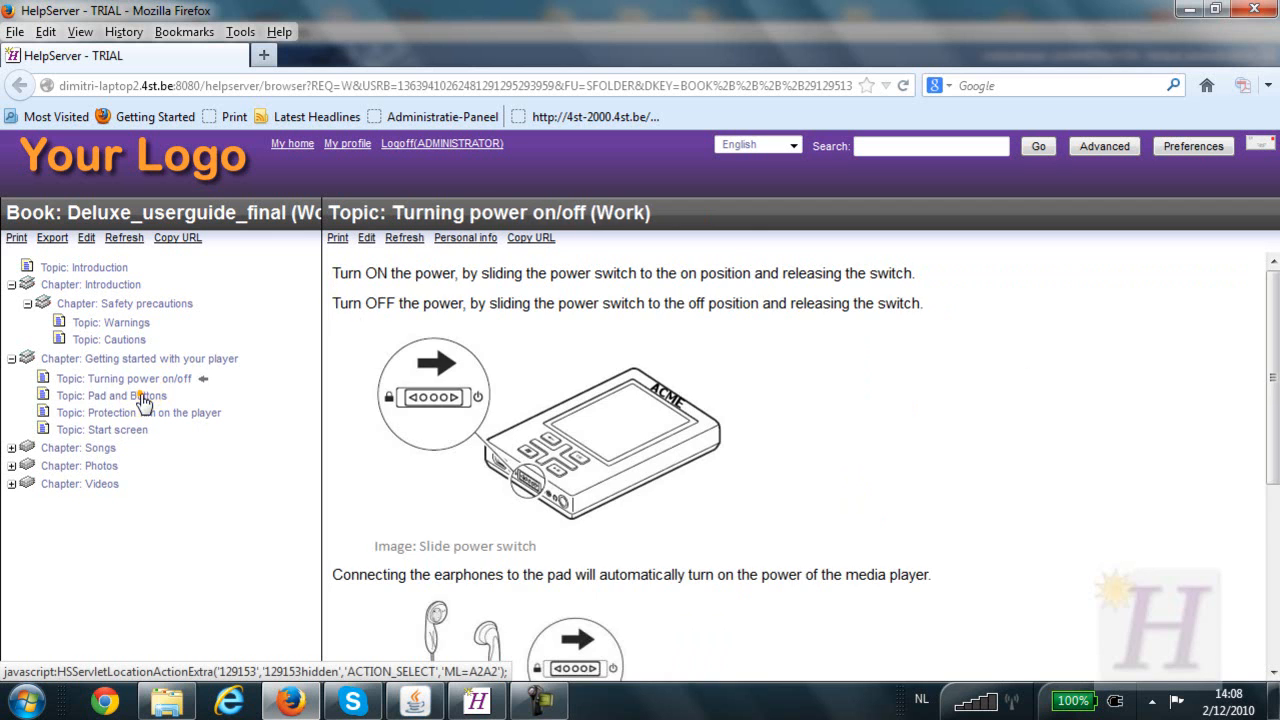
{"action": "left_click", "coordinate": [145, 398]}
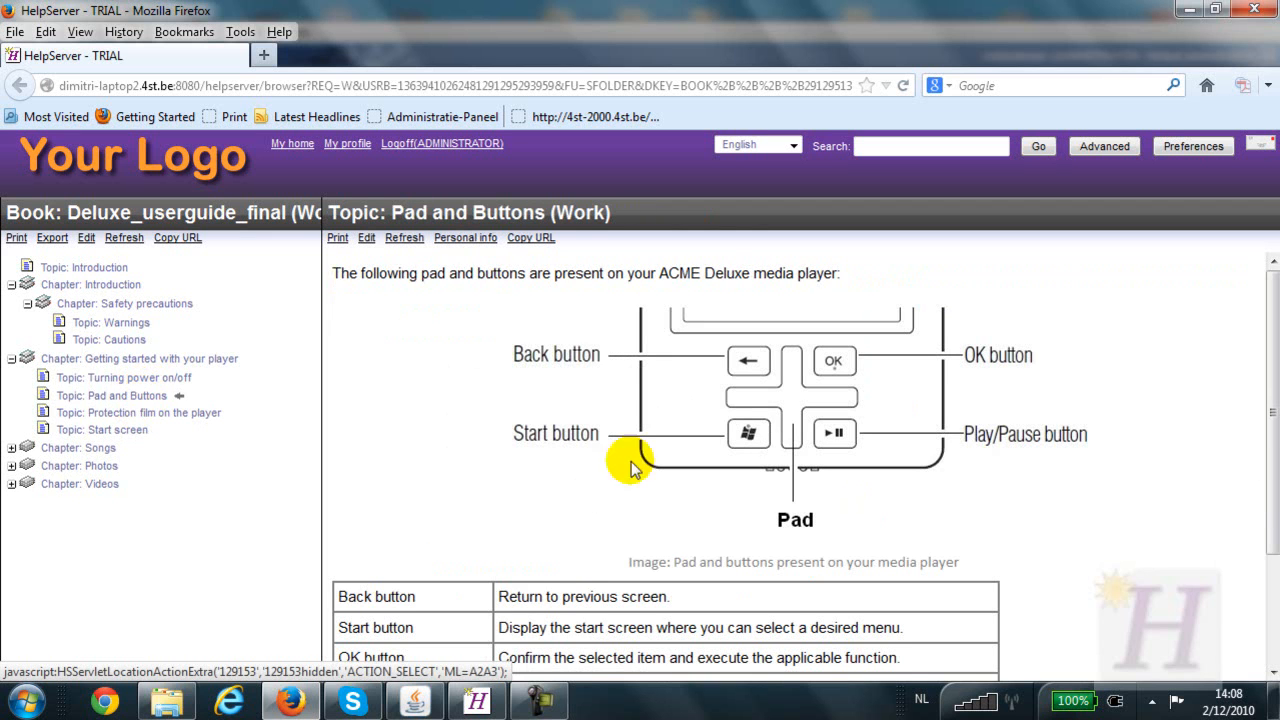
{"action": "scroll", "coordinate": [1273, 462], "scroll_direction": "down", "scroll_amount": 5}
{"action": "scroll", "coordinate": [1250, 450], "scroll_direction": "up", "scroll_amount": 5}
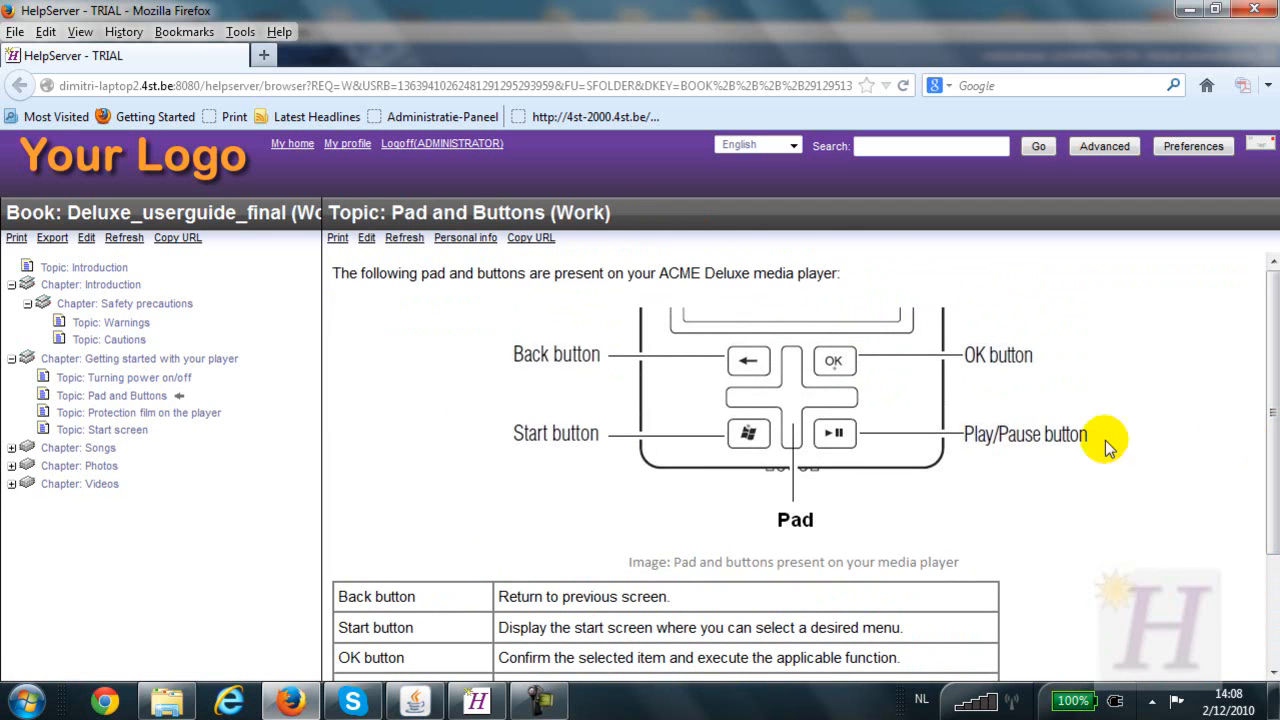
{"action": "left_click", "coordinate": [108, 414]}
{"action": "left_click", "coordinate": [112, 432]}
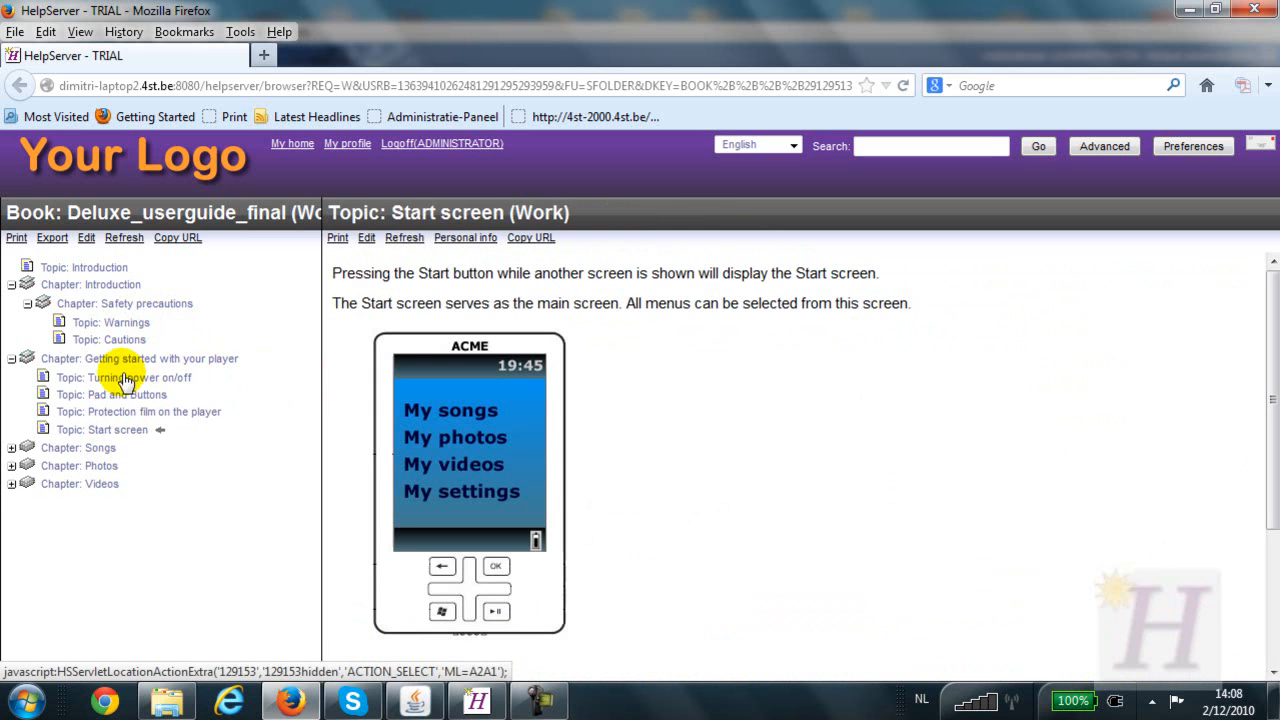
Return to the Introduction chapter, read down its page, and view the Transferring songs from PC topic in the Songs chapter
{"action": "left_click", "coordinate": [108, 287]}
{"action": "left_click_drag", "start_coordinate": [1272, 362], "coordinate": [1257, 503]}
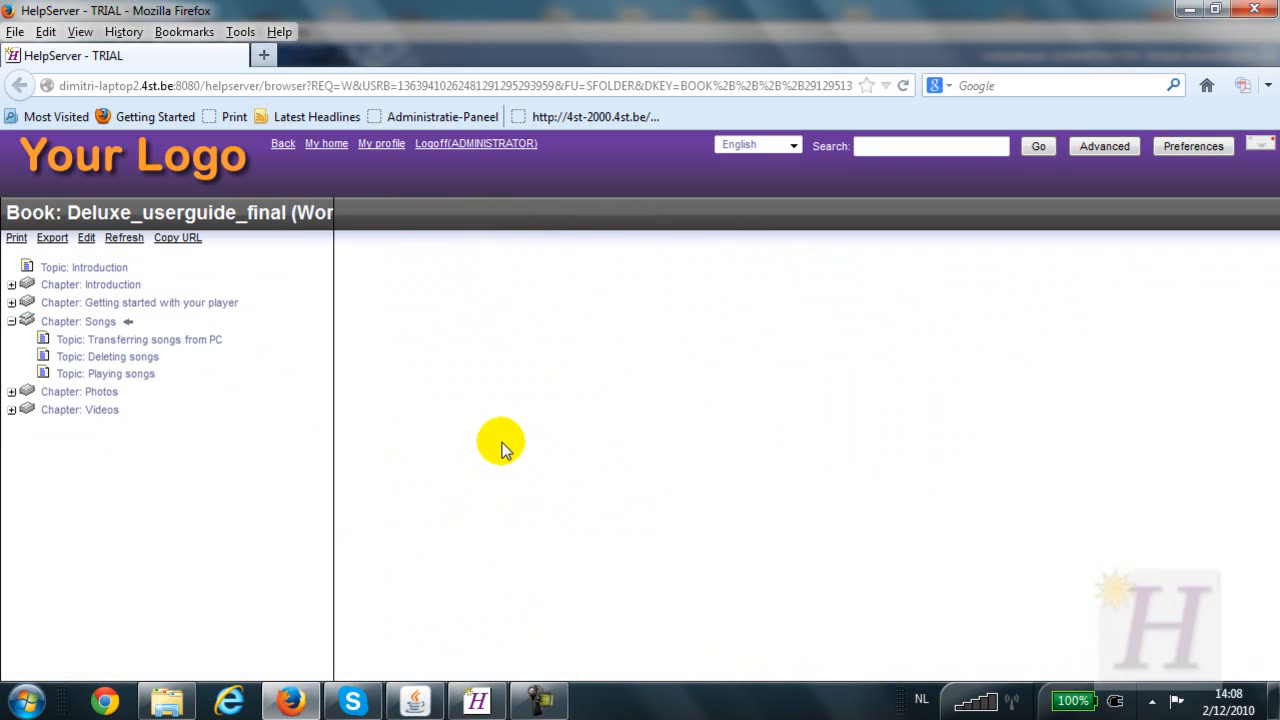
{"action": "left_click", "coordinate": [137, 344]}
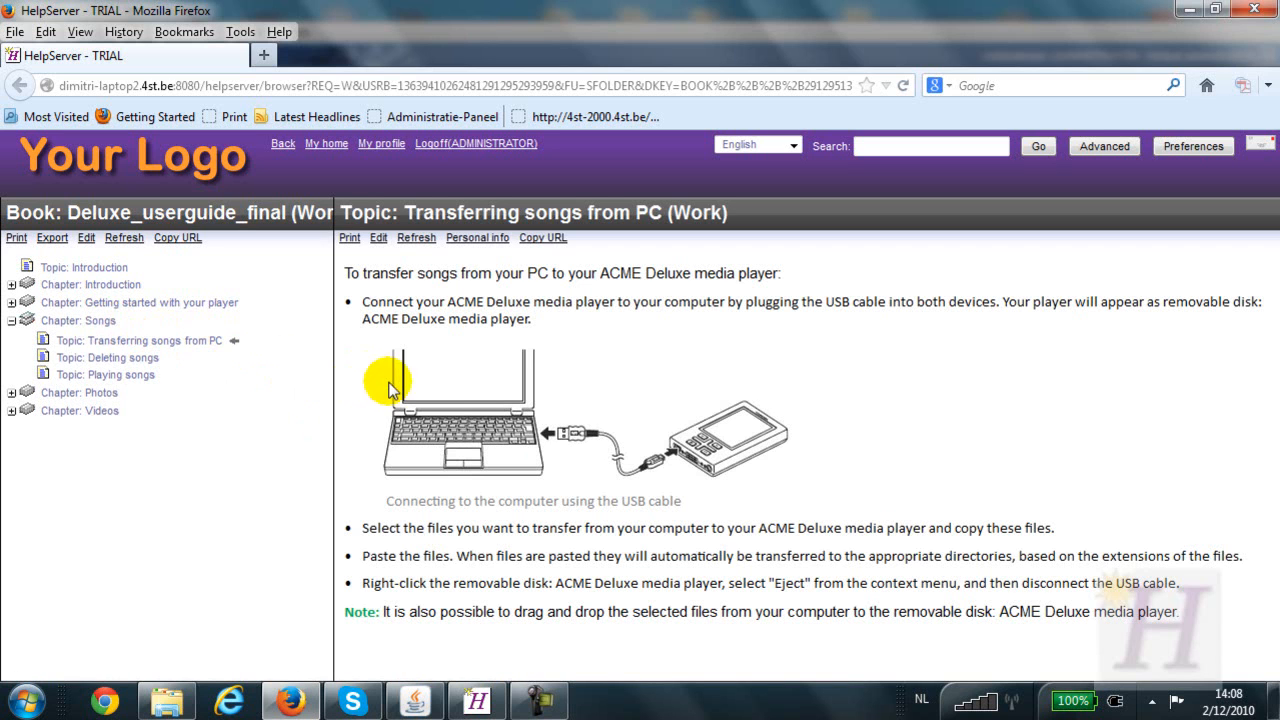